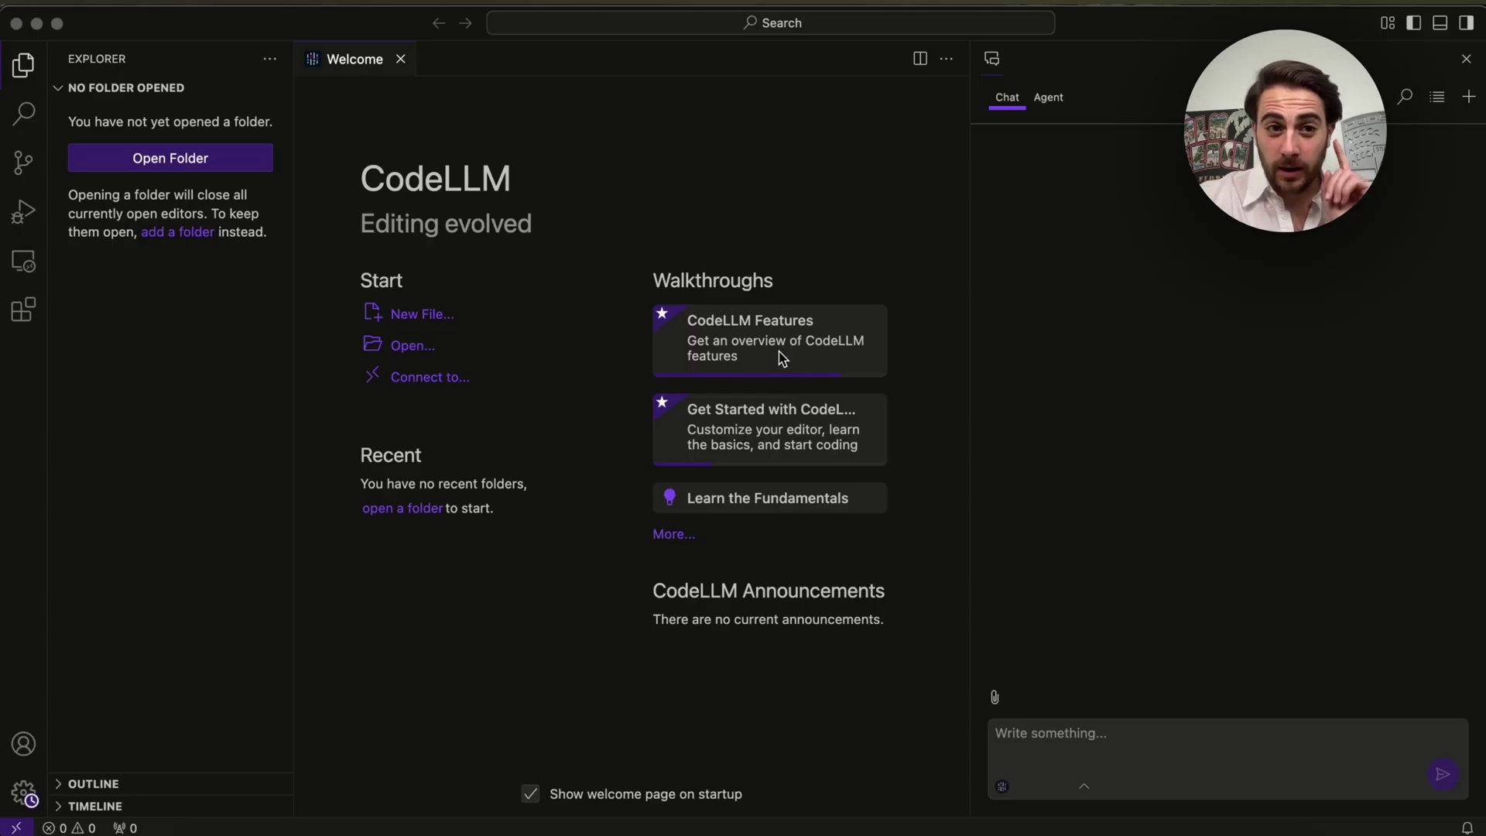
- Open the CodeLLM Features walkthrough and expand AI Code Completion, AI Code Edits, Chat-Based Code Edits and Image Uploads
left_click(770, 344)
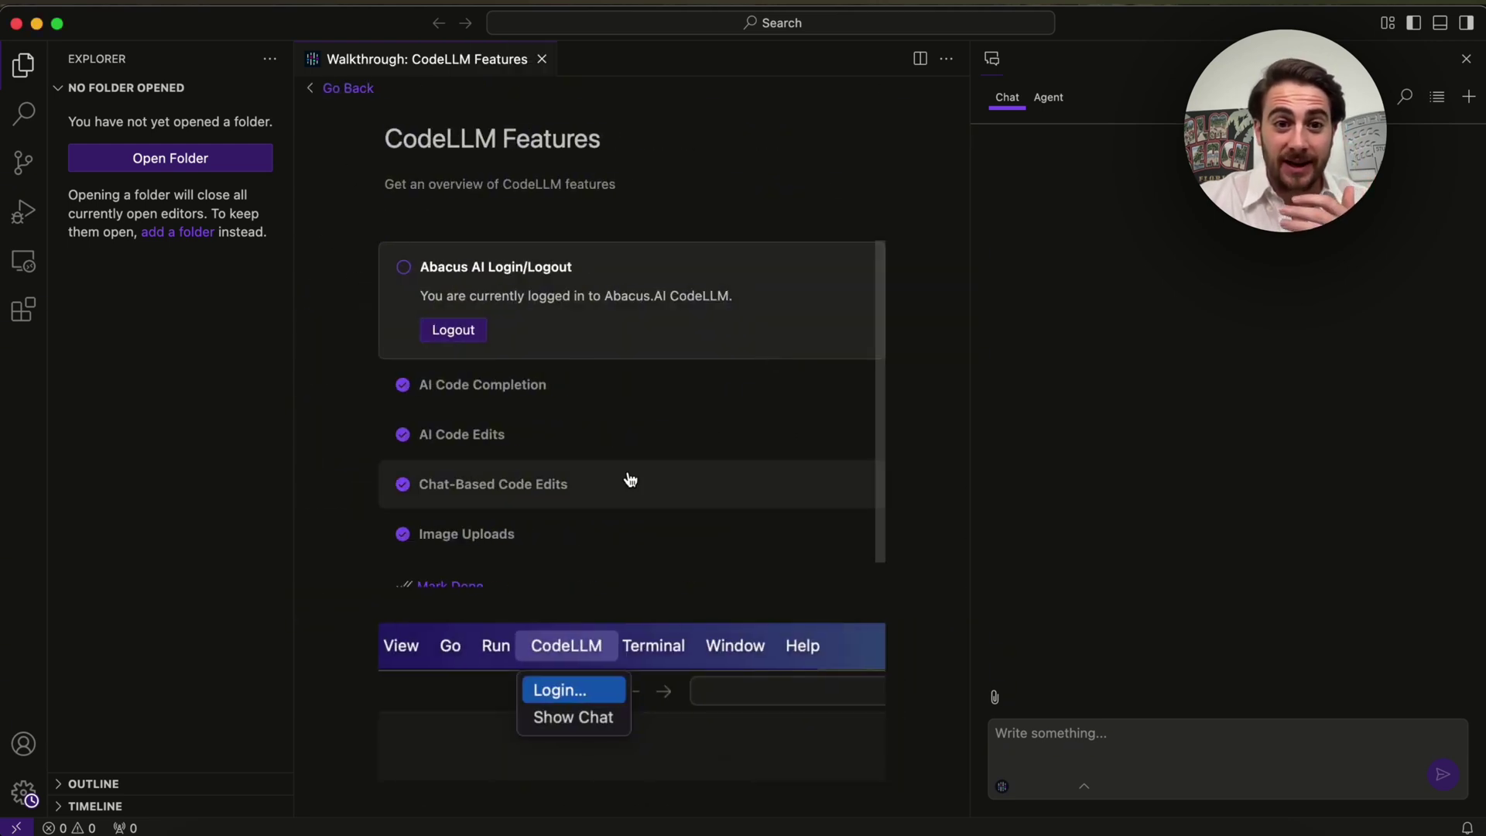
scroll(628, 474, "down", 1)
left_click(582, 400)
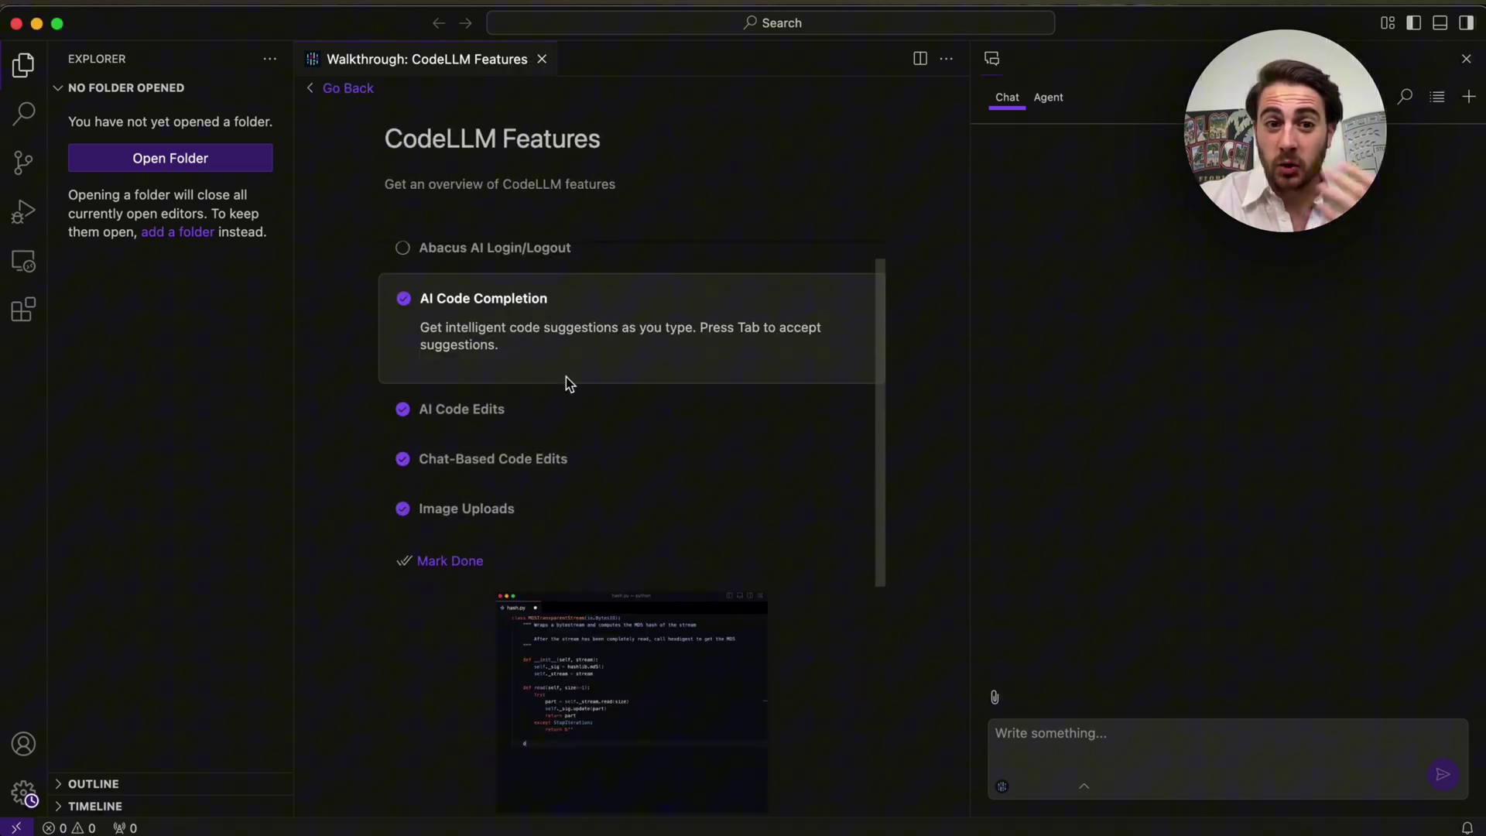
left_click(537, 417)
left_click(553, 457)
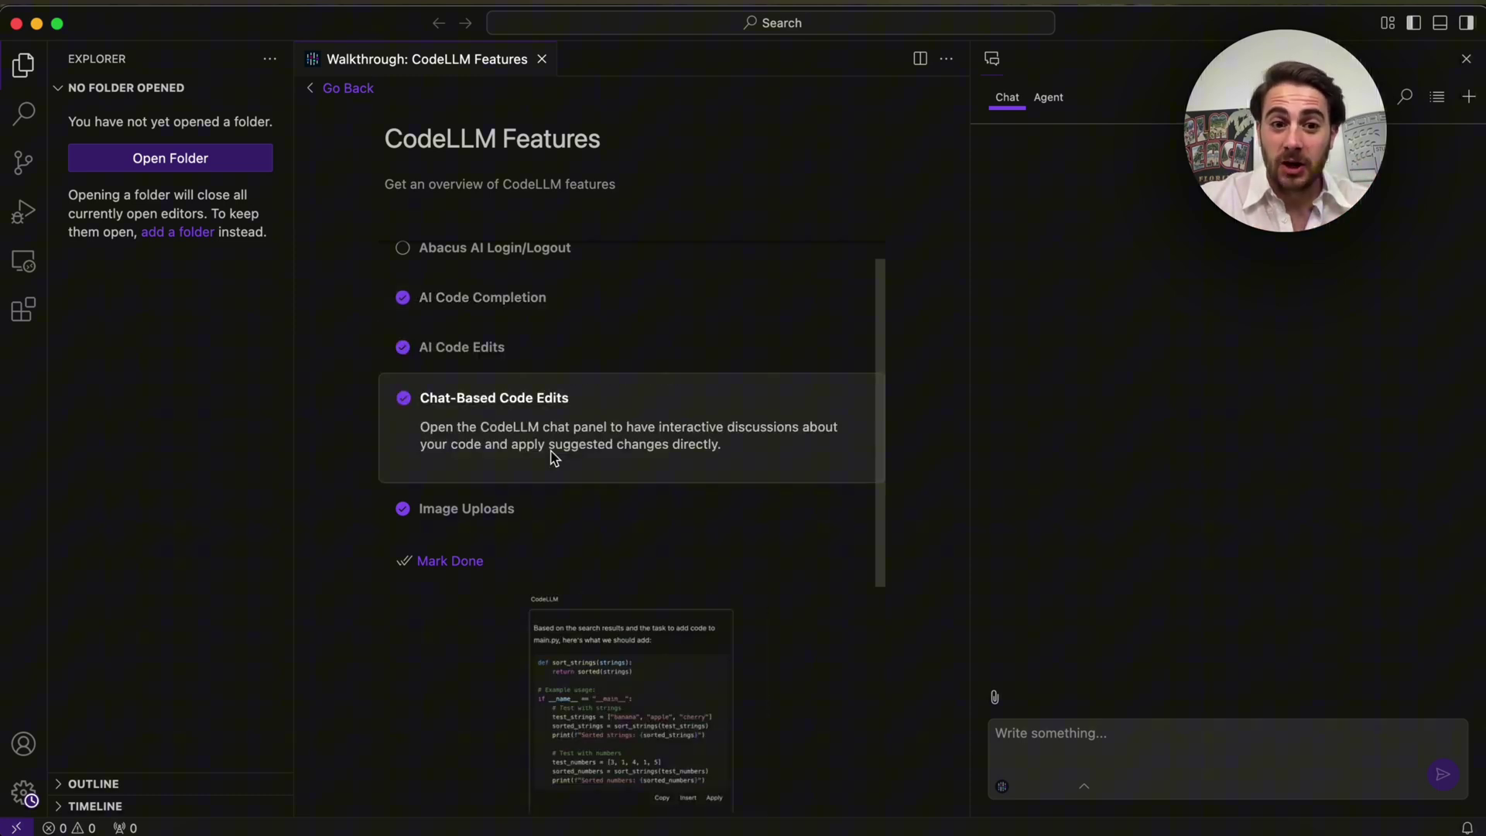
left_click(558, 507)
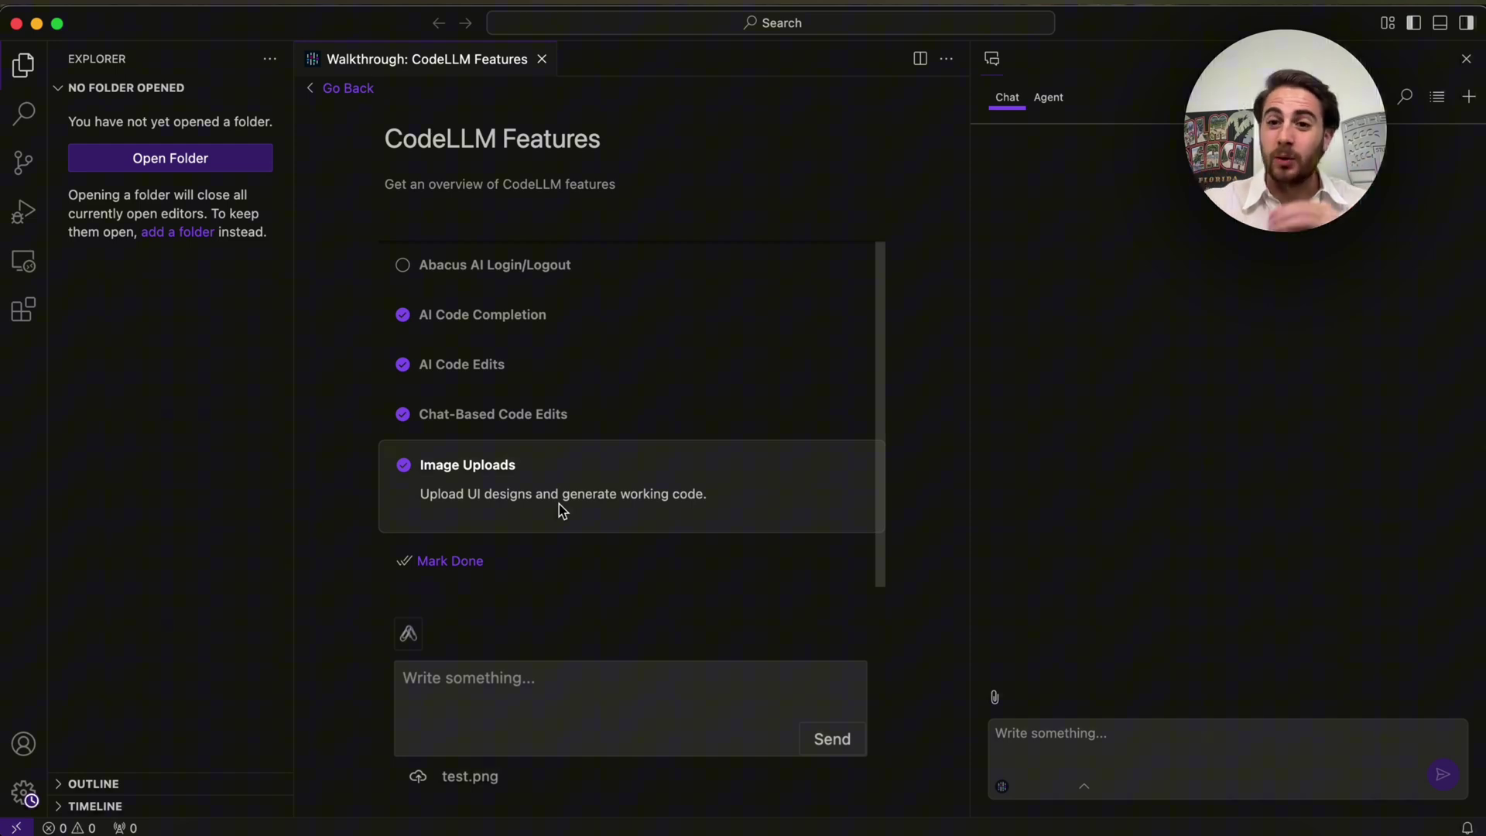
left_click(1008, 789)
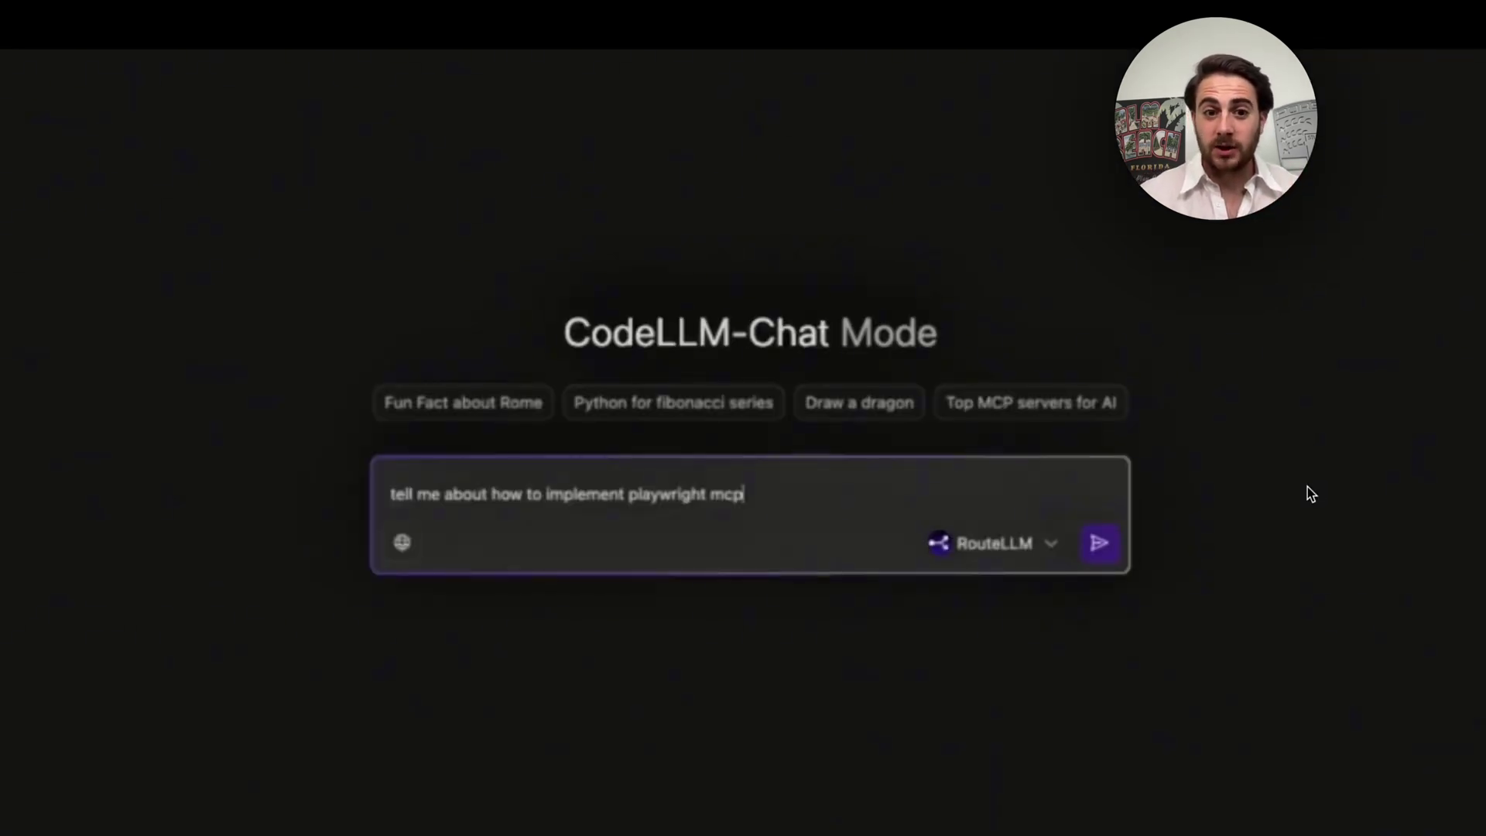
- Send the Playwright MCP question and the implementation follow-up, then copy the run-script command
key("Return")
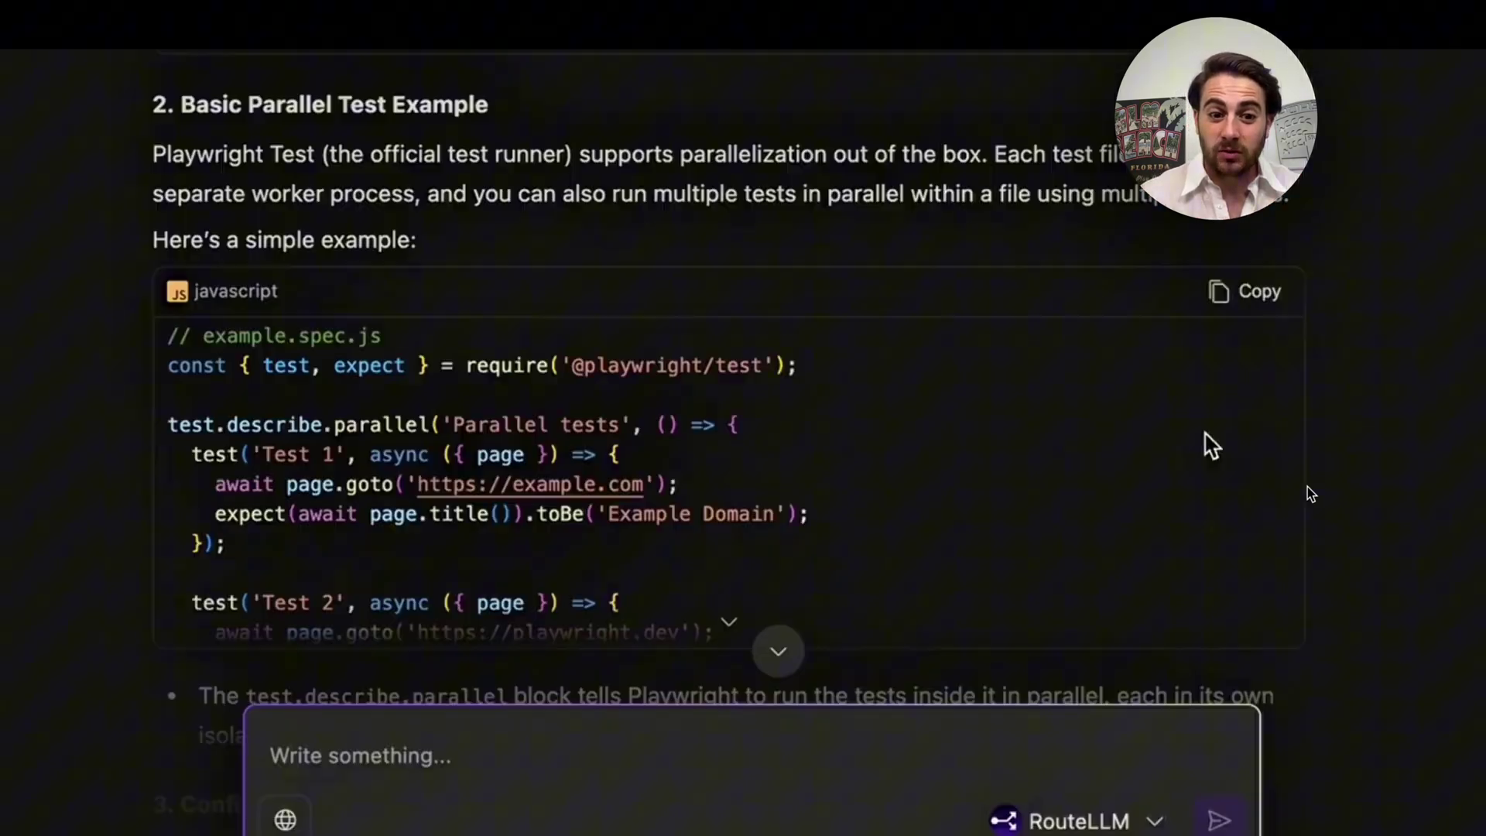
type("great, can you provide implementations")
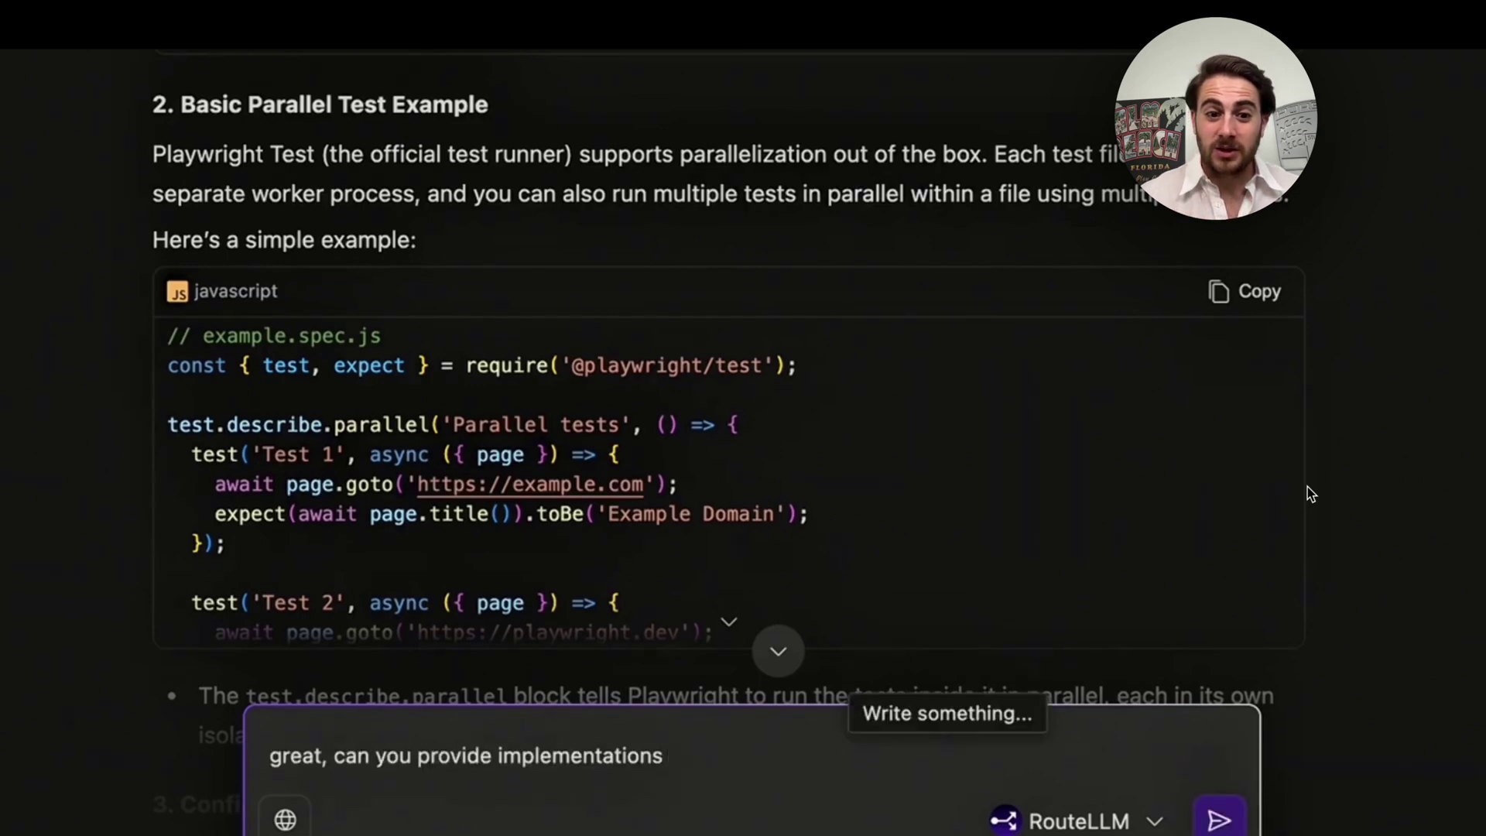
key("Return")
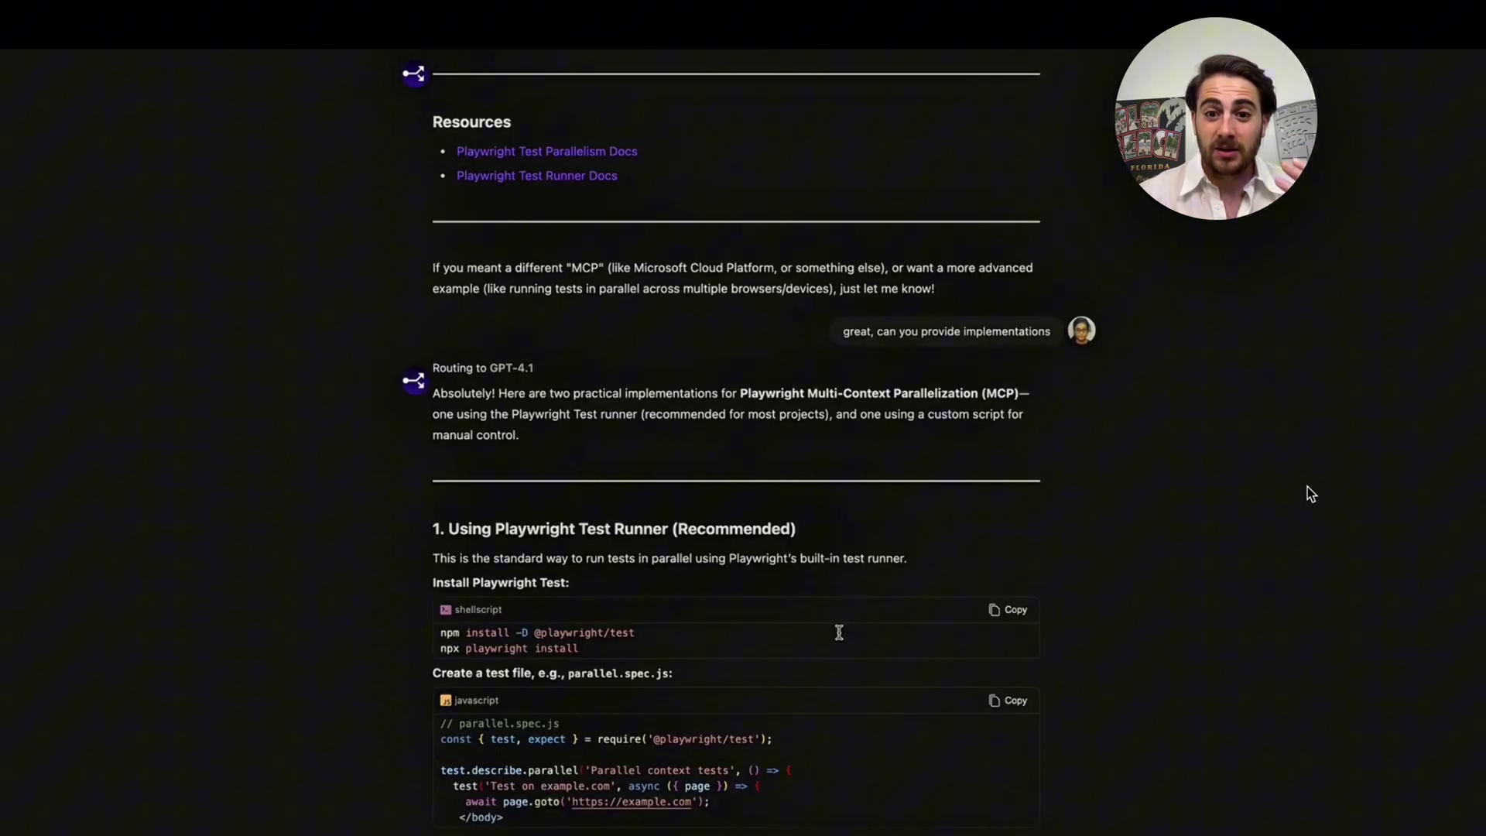
scroll(839, 632, "down", 3)
scroll(813, 630, "down", 10)
scroll(754, 604, "down", 5)
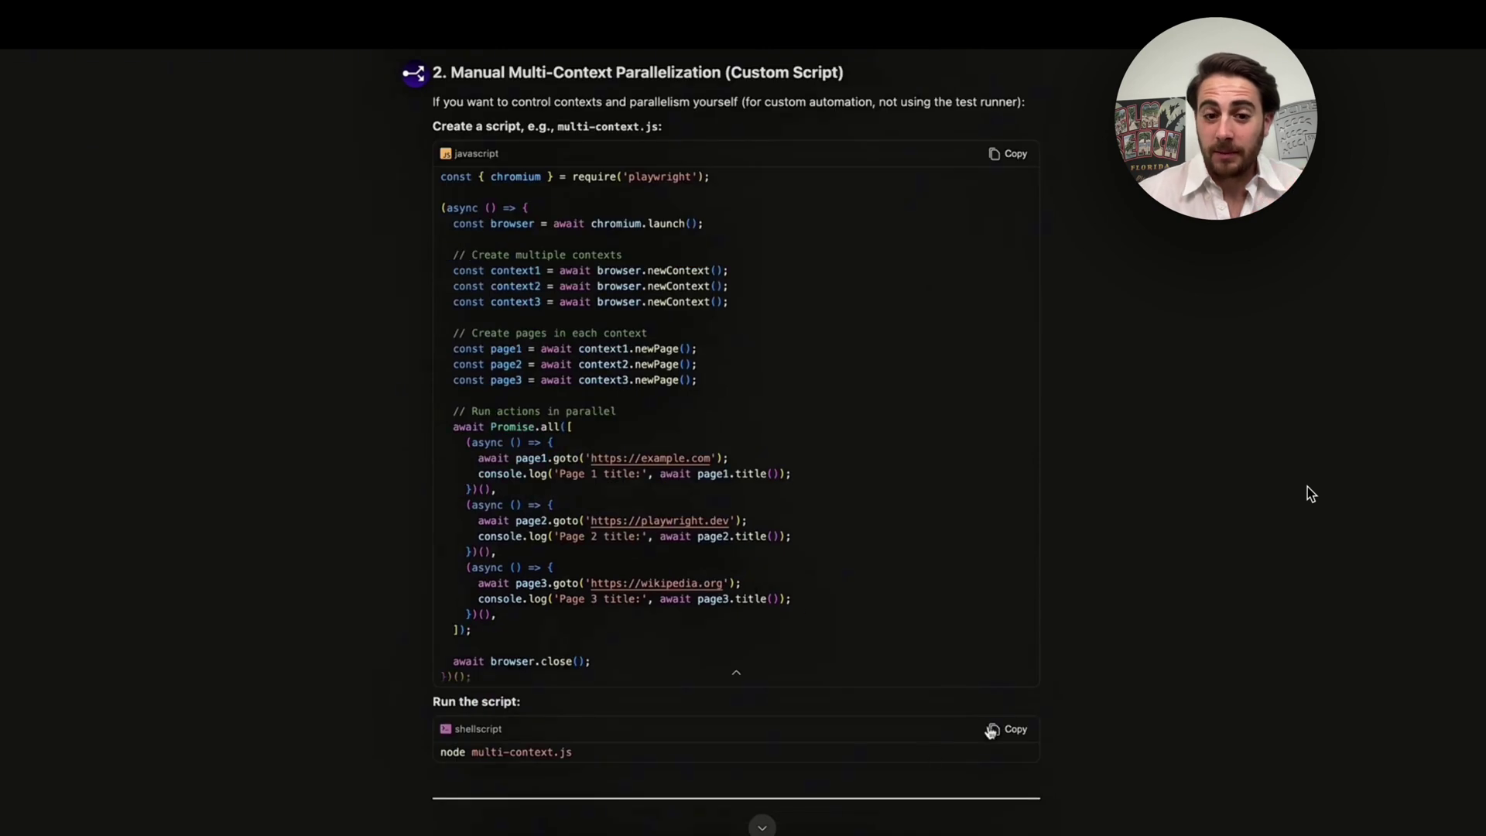
left_click(993, 731)
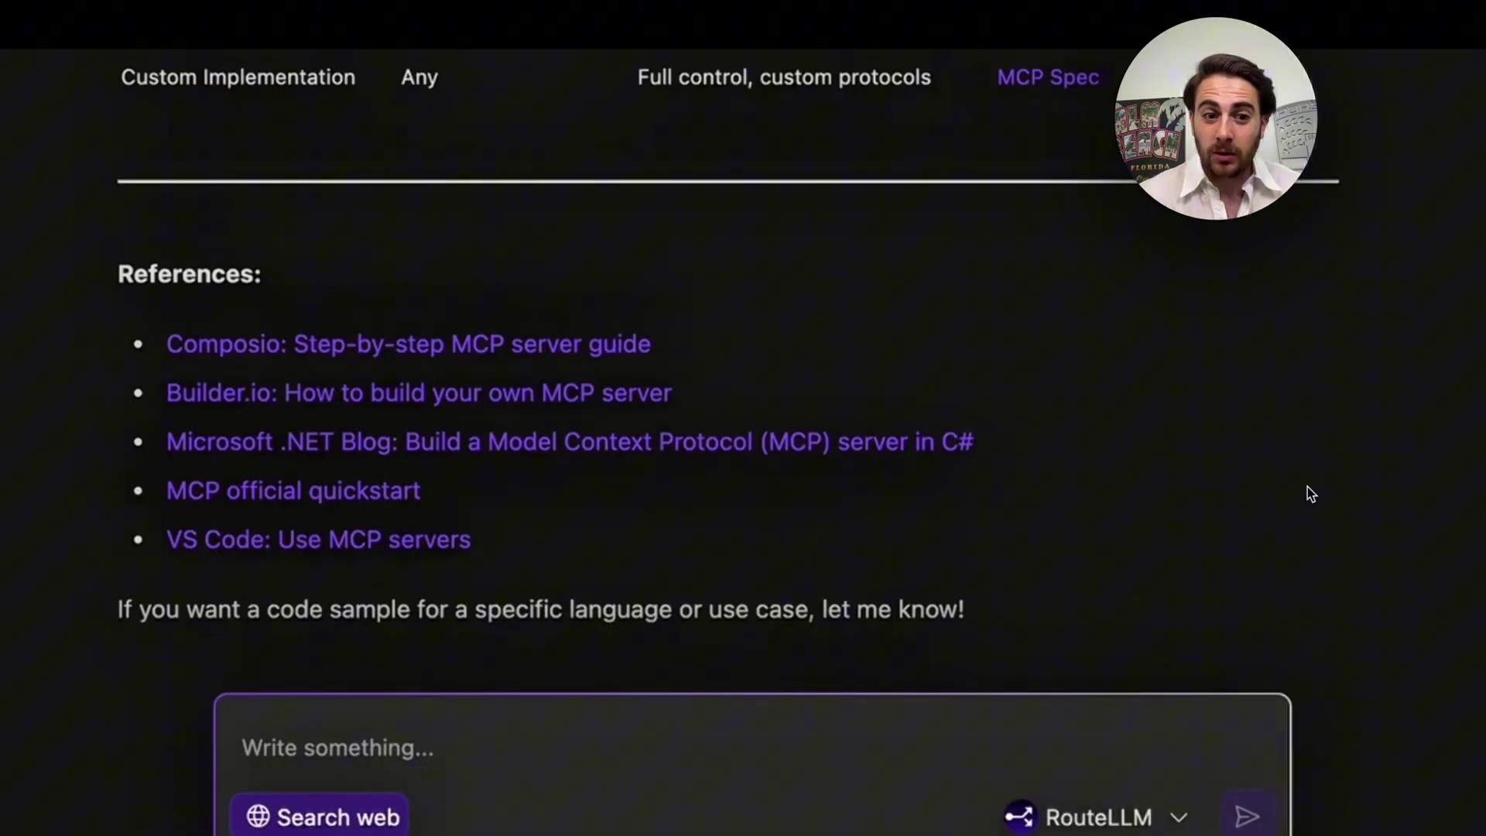
left_click(1101, 818)
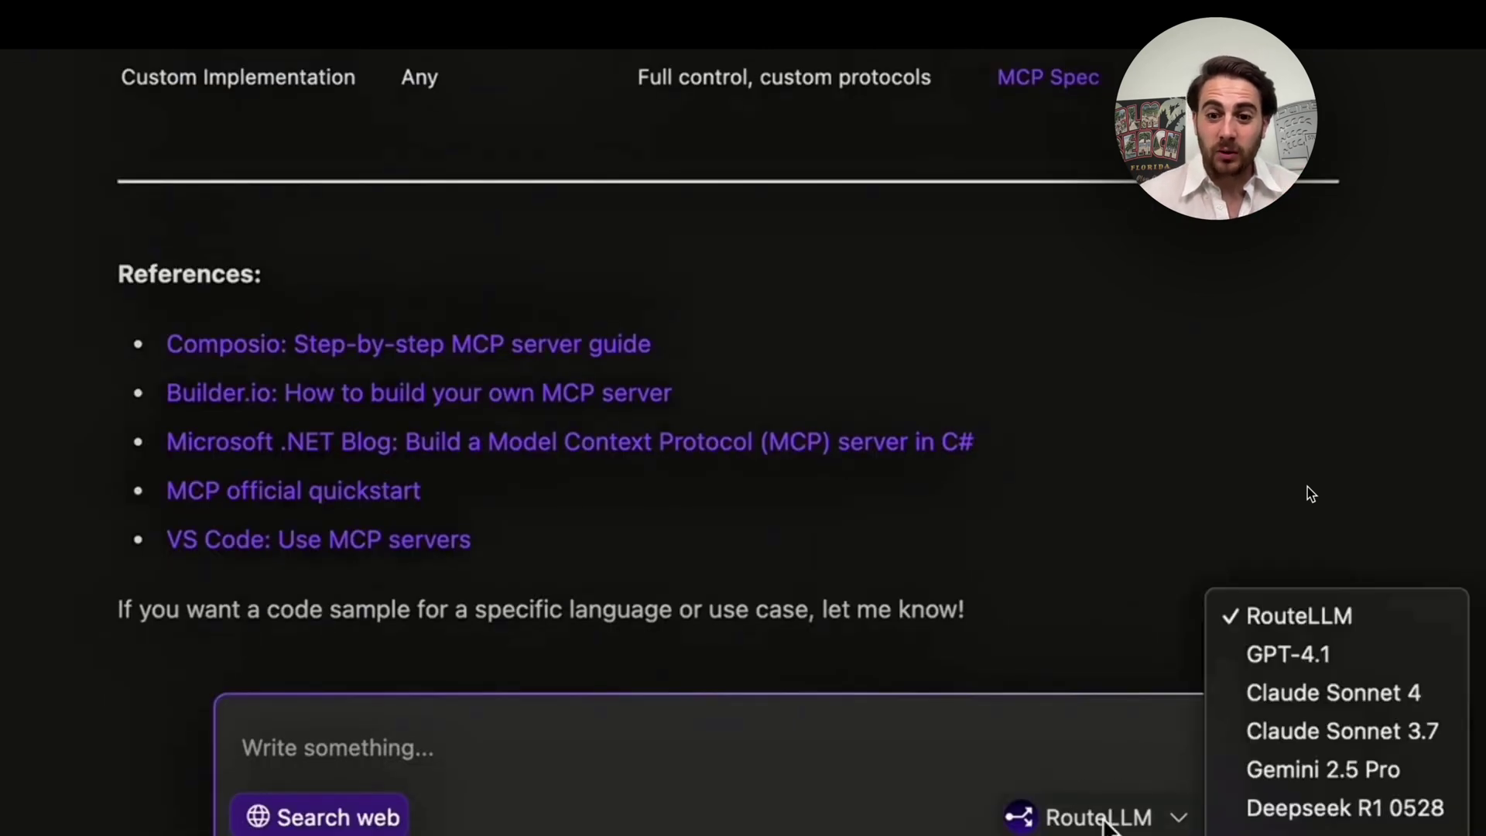
- Ask Claude Sonnet 4 about the Taylor series, then get Python code from Grok 4 and copy it
left_click(1335, 694)
type("write about the taylor series and deep dive into the expansion series")
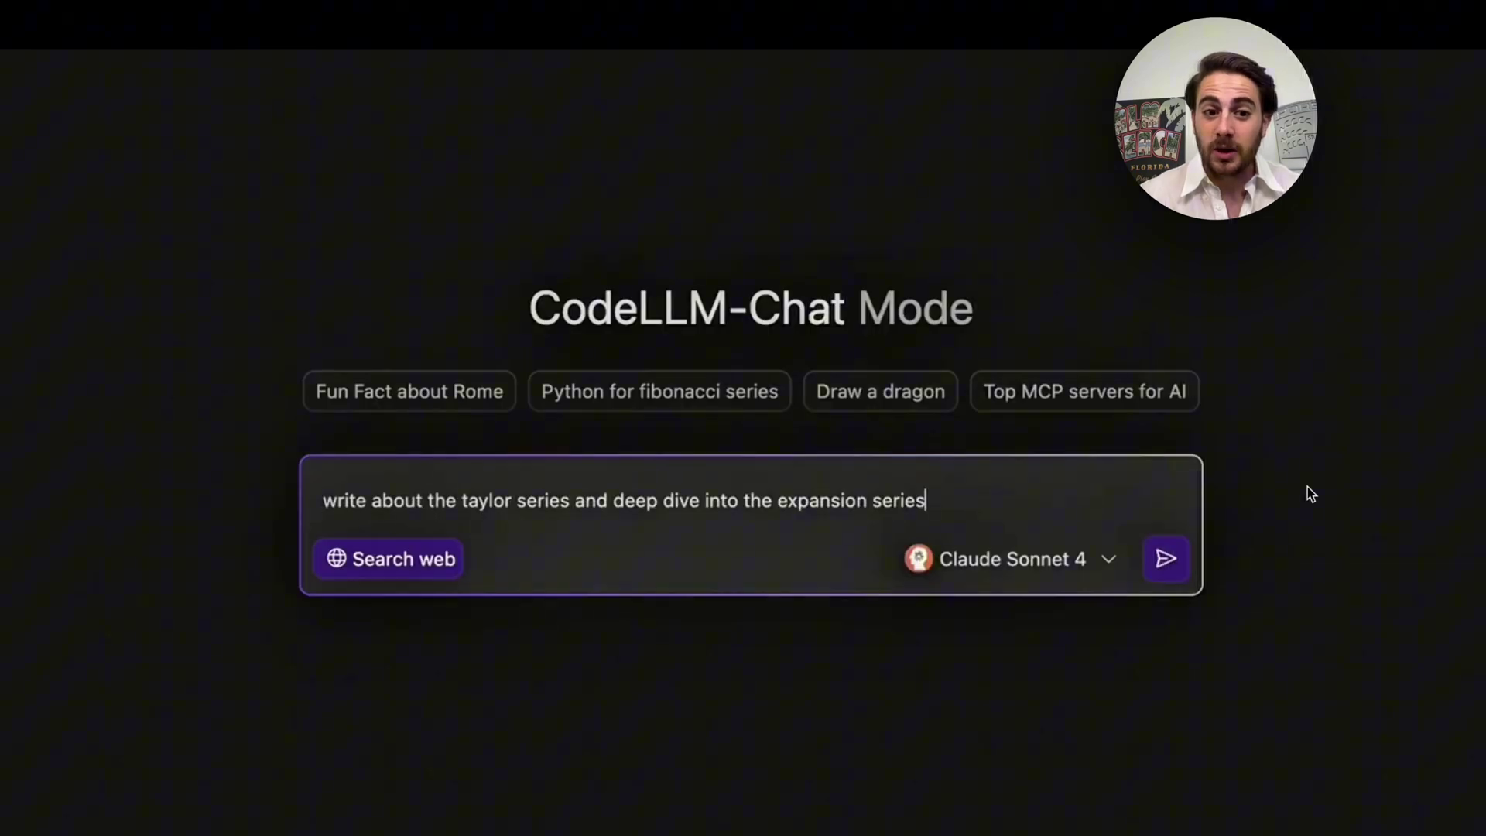
key("Return")
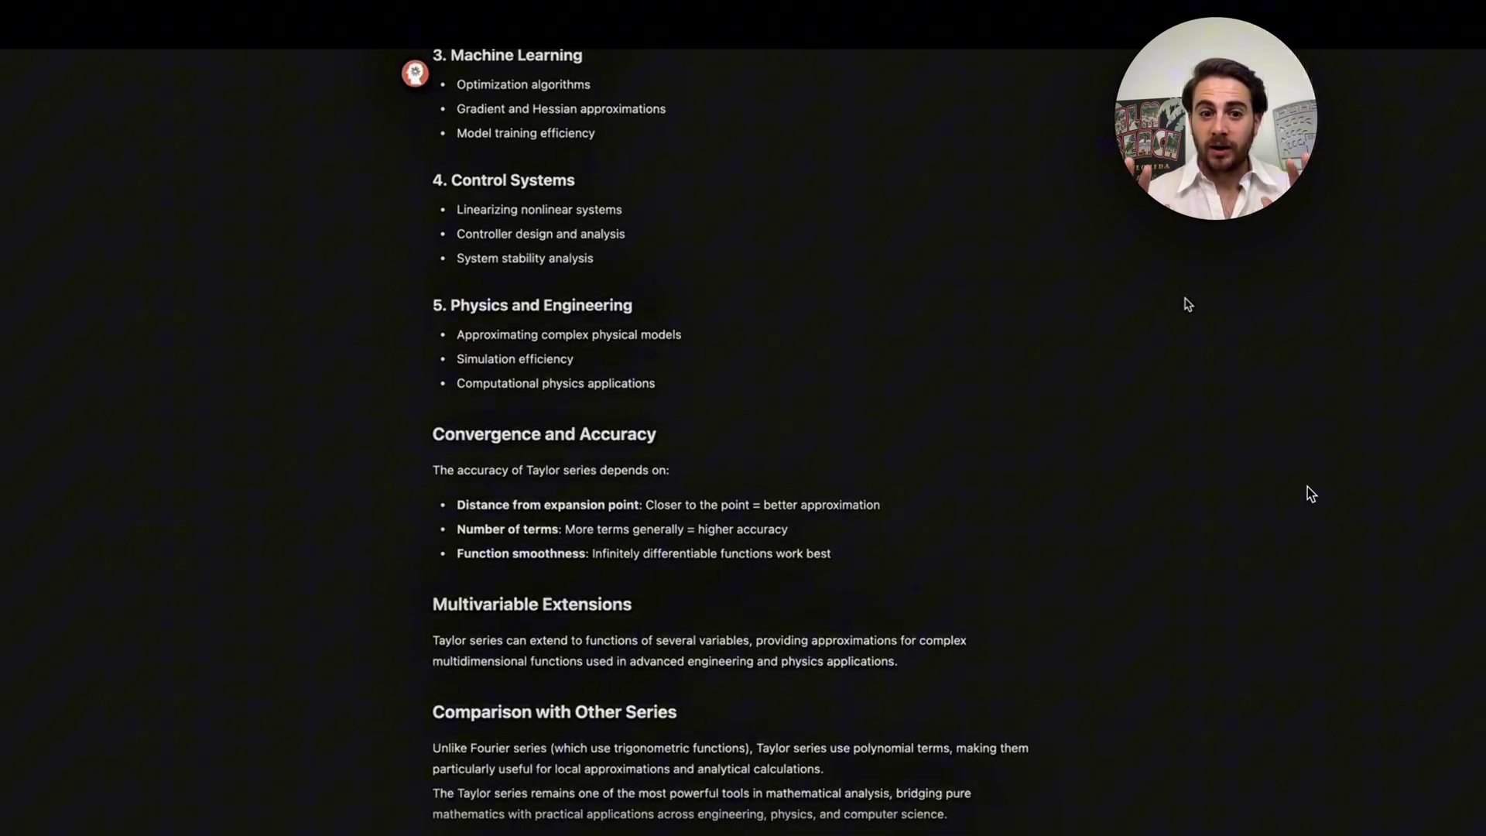
left_click(1018, 827)
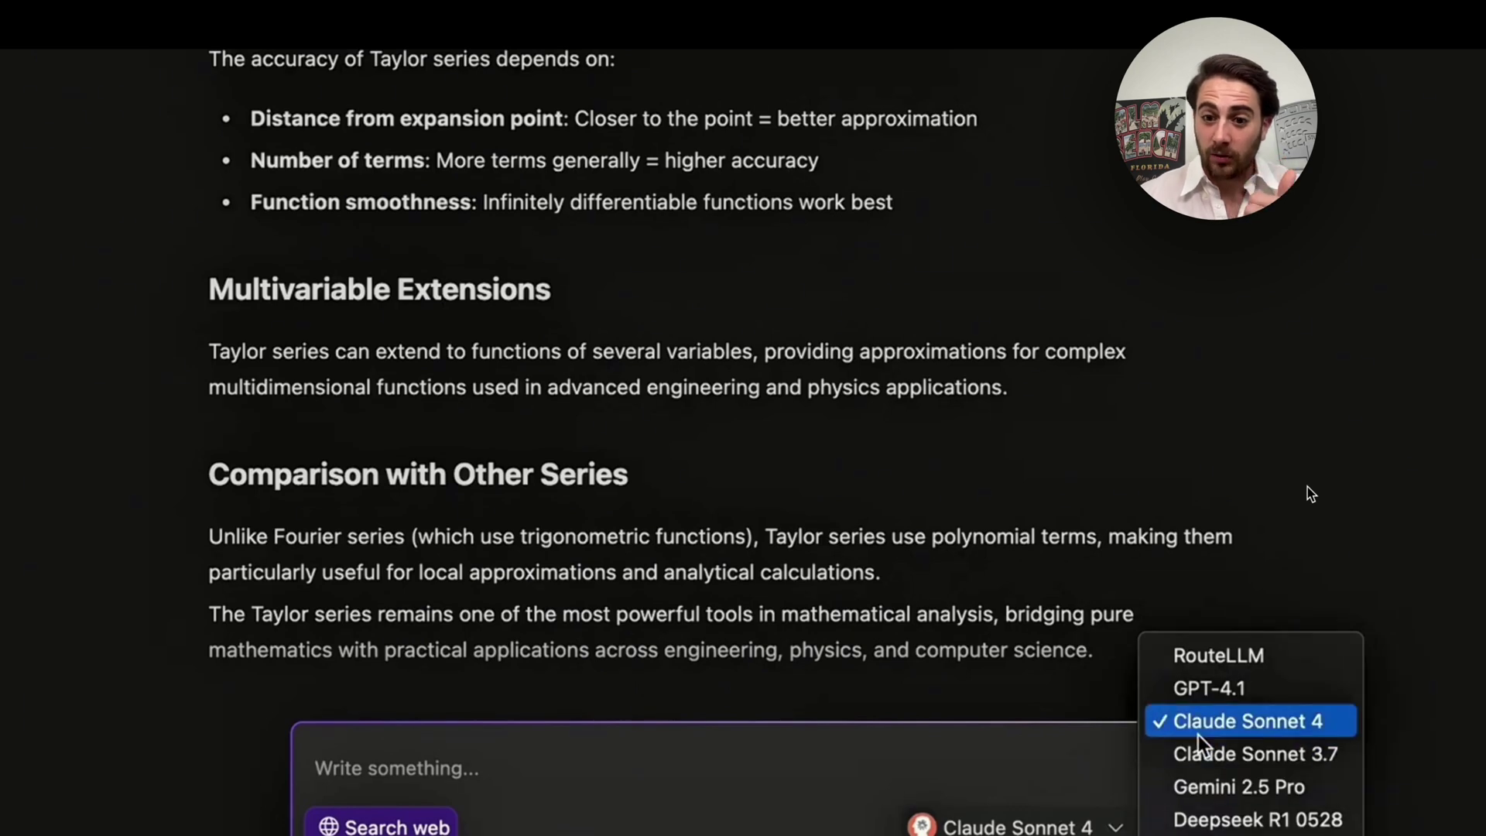
left_click(1206, 828)
left_click(892, 758)
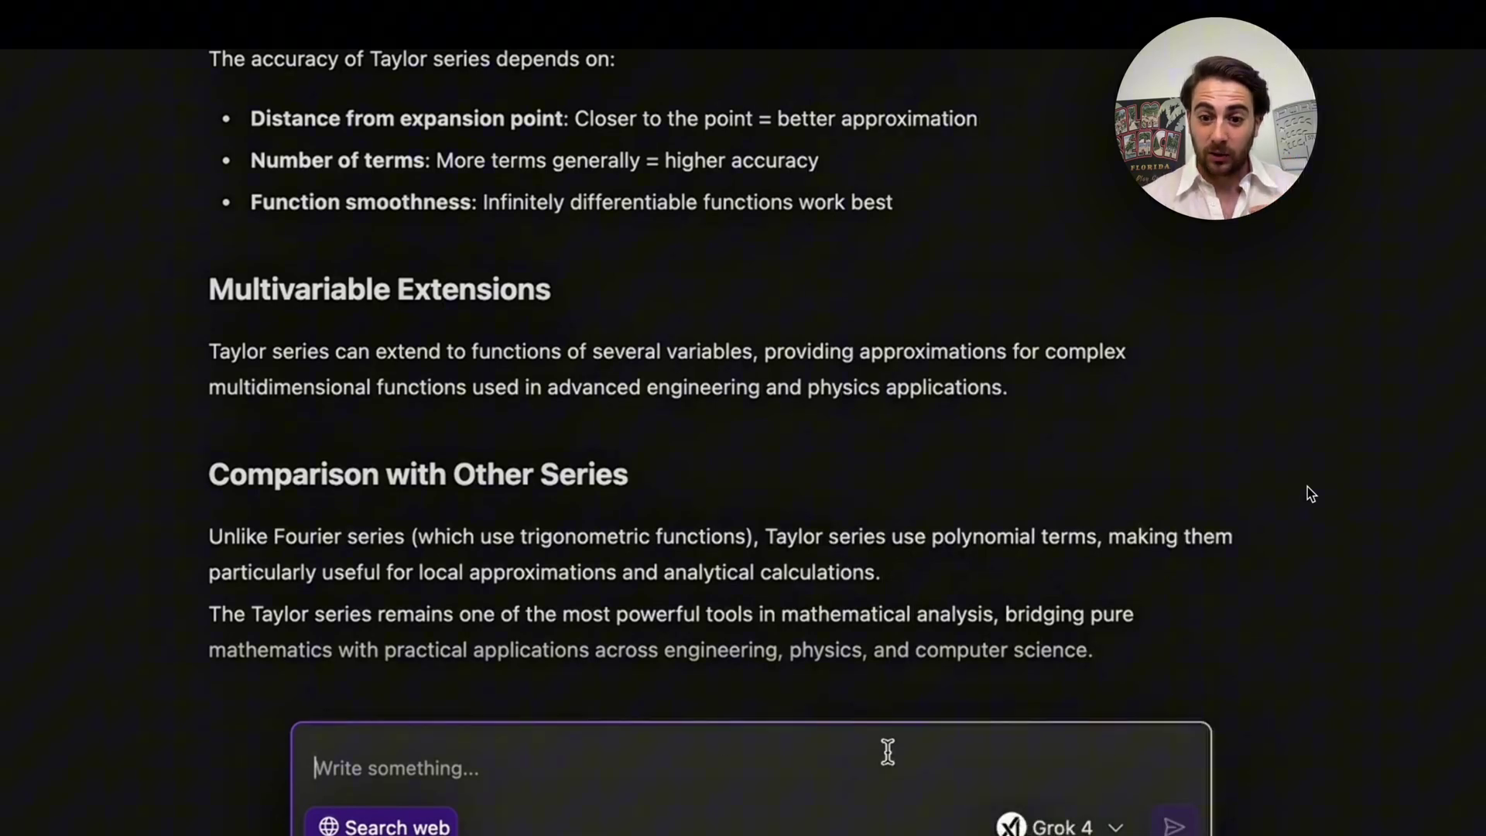
type("tell me about how to implement this in python")
key("Return")
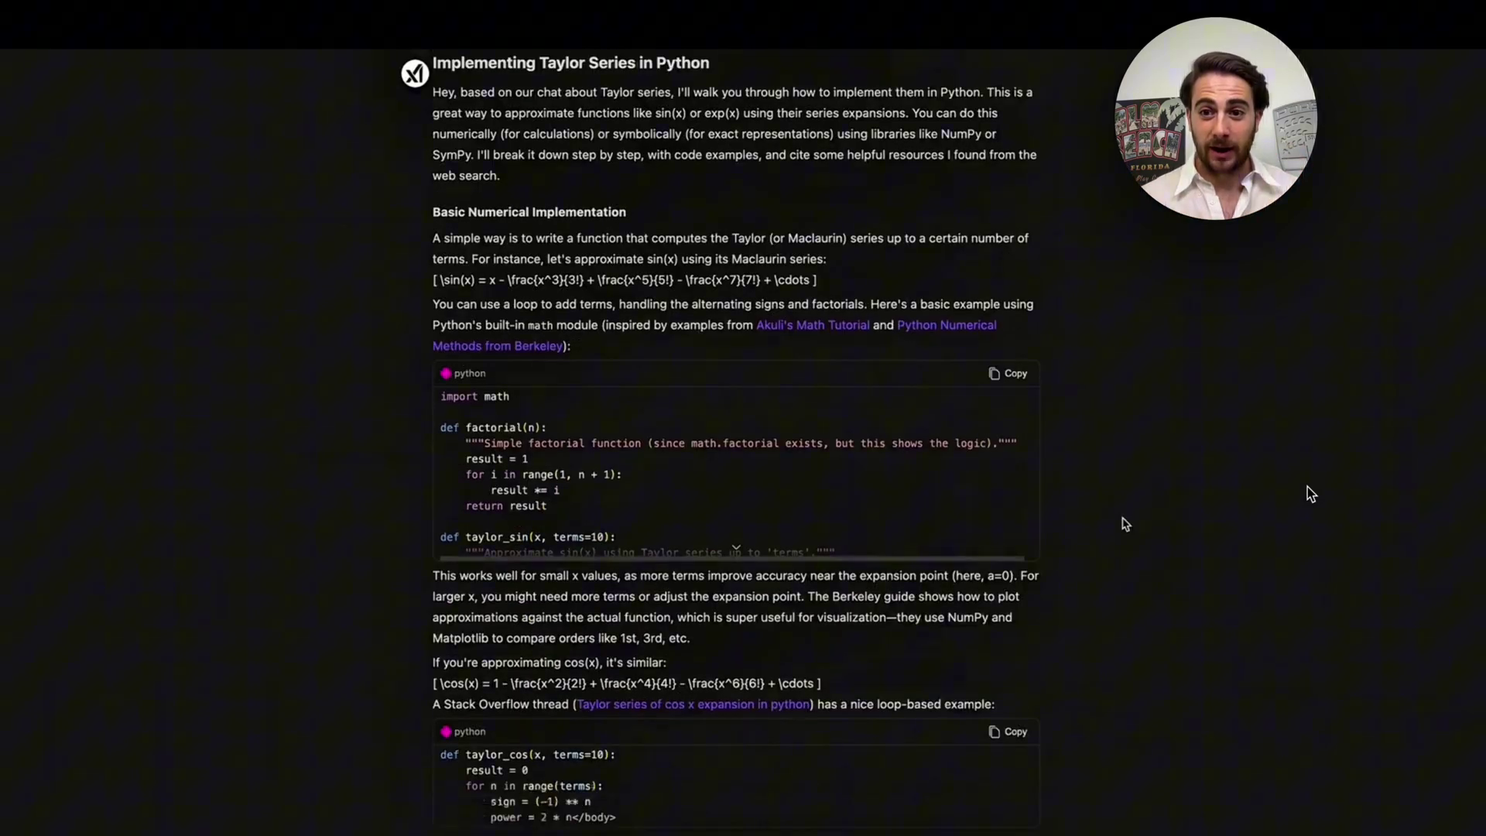
left_click(1002, 385)
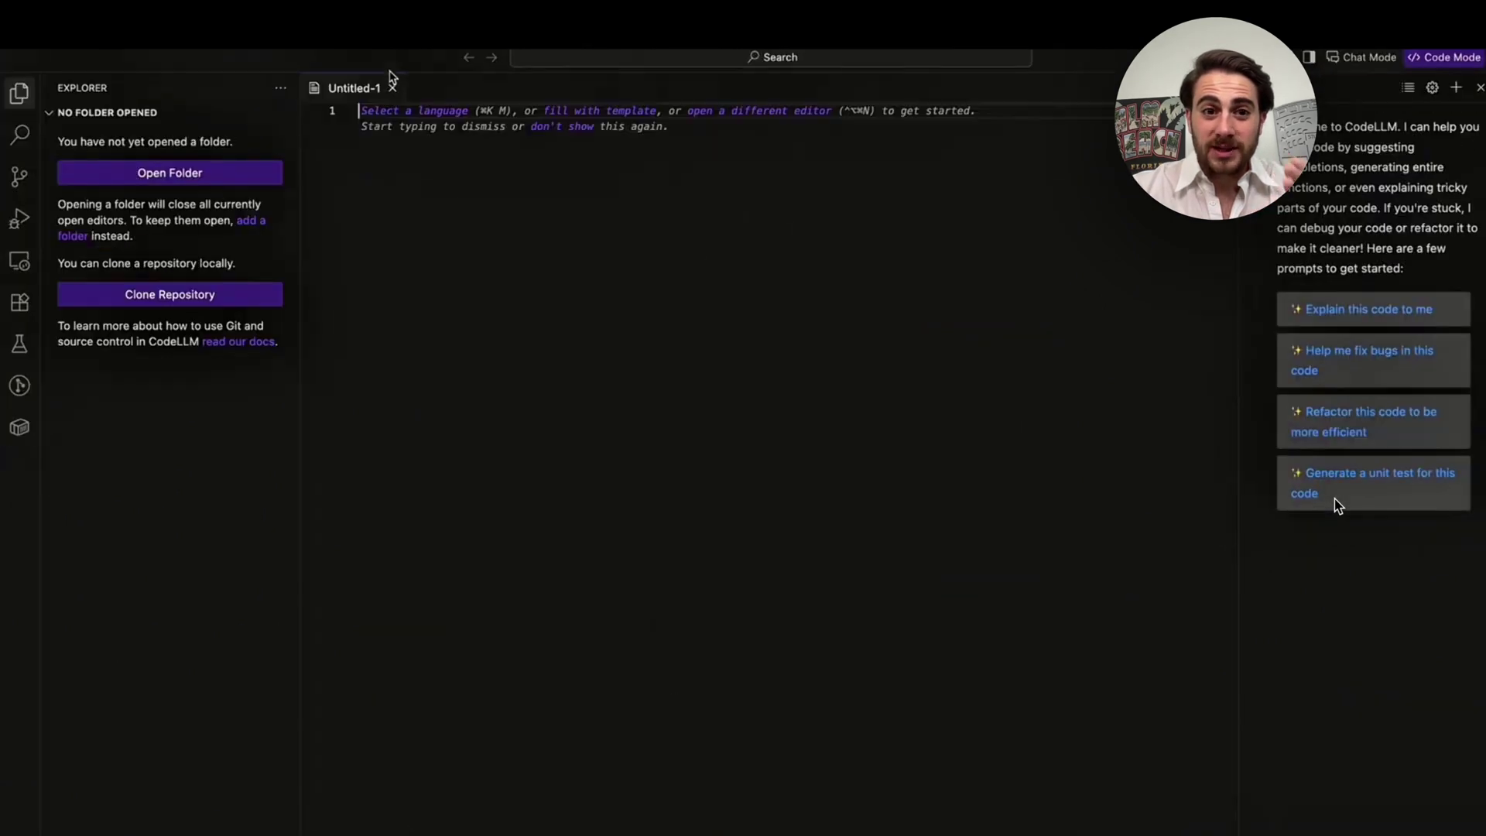
- Paste the copied Taylor series code into the Untitled-1 editor
key("ctrl+v")
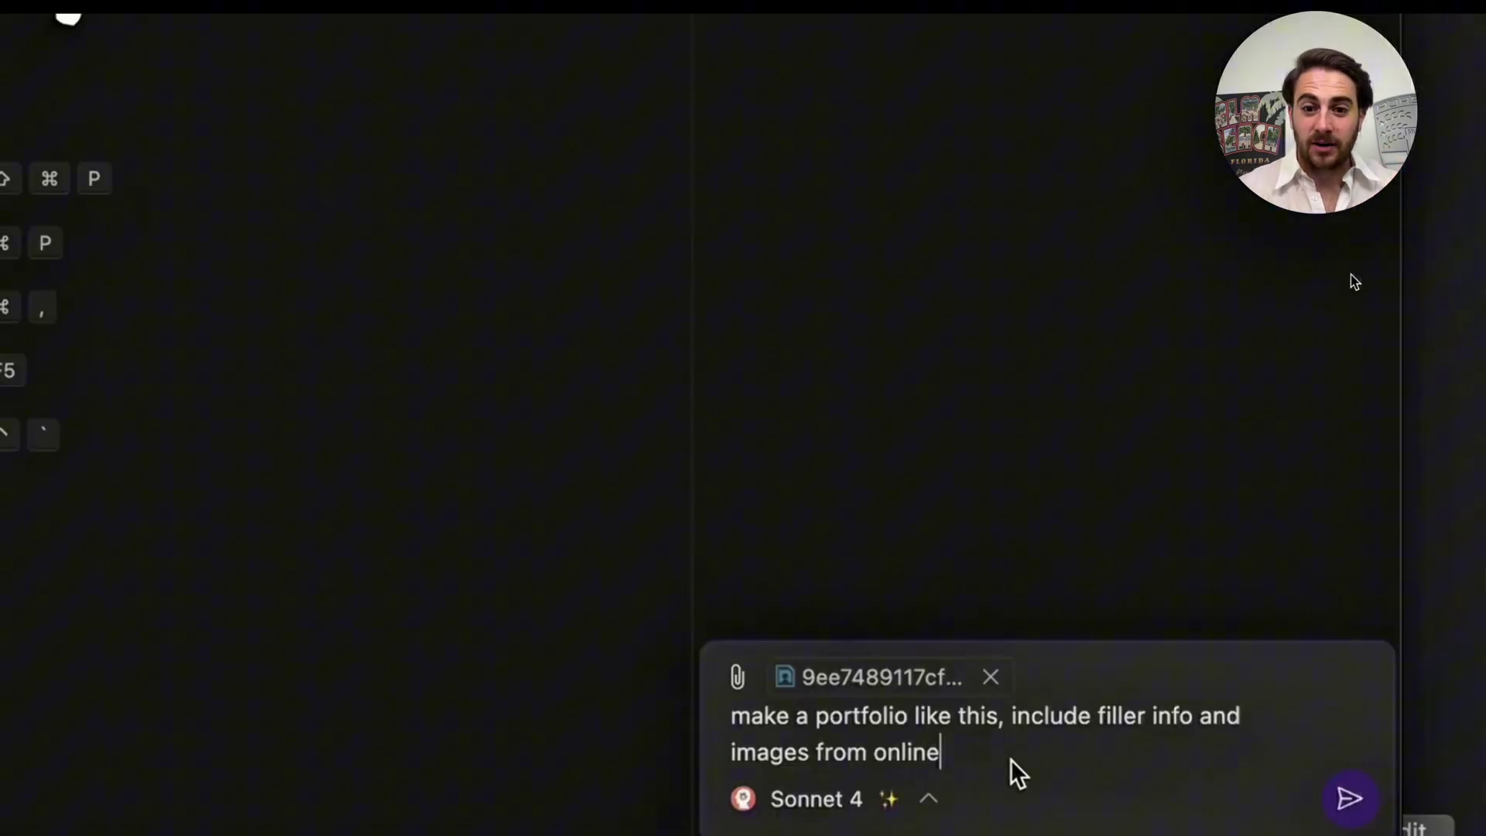
- Send the portfolio-building prompt with the attached screenshot to the agent
key("Return")
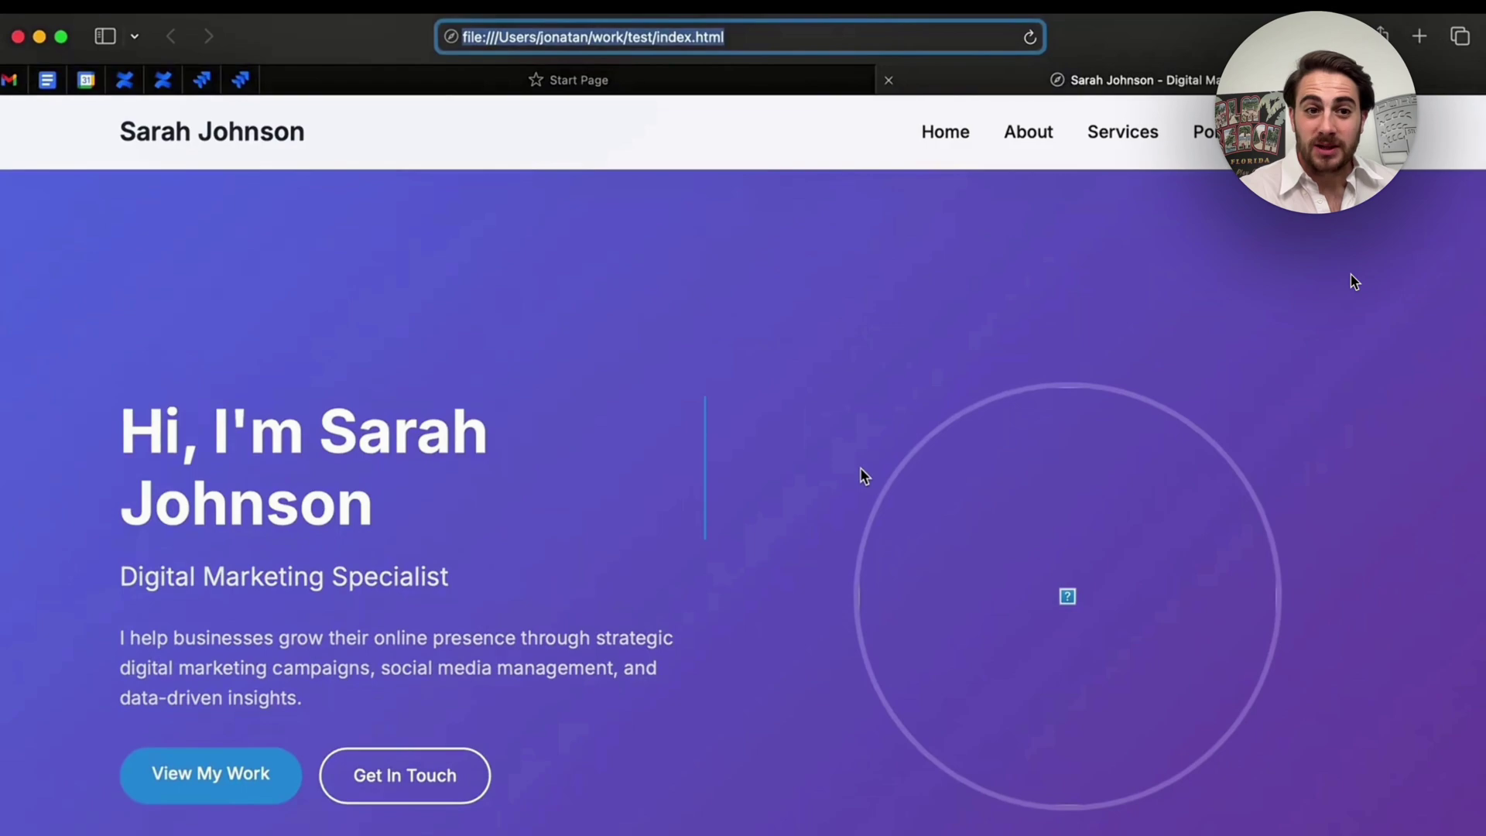
scroll(861, 475, "down", 5)
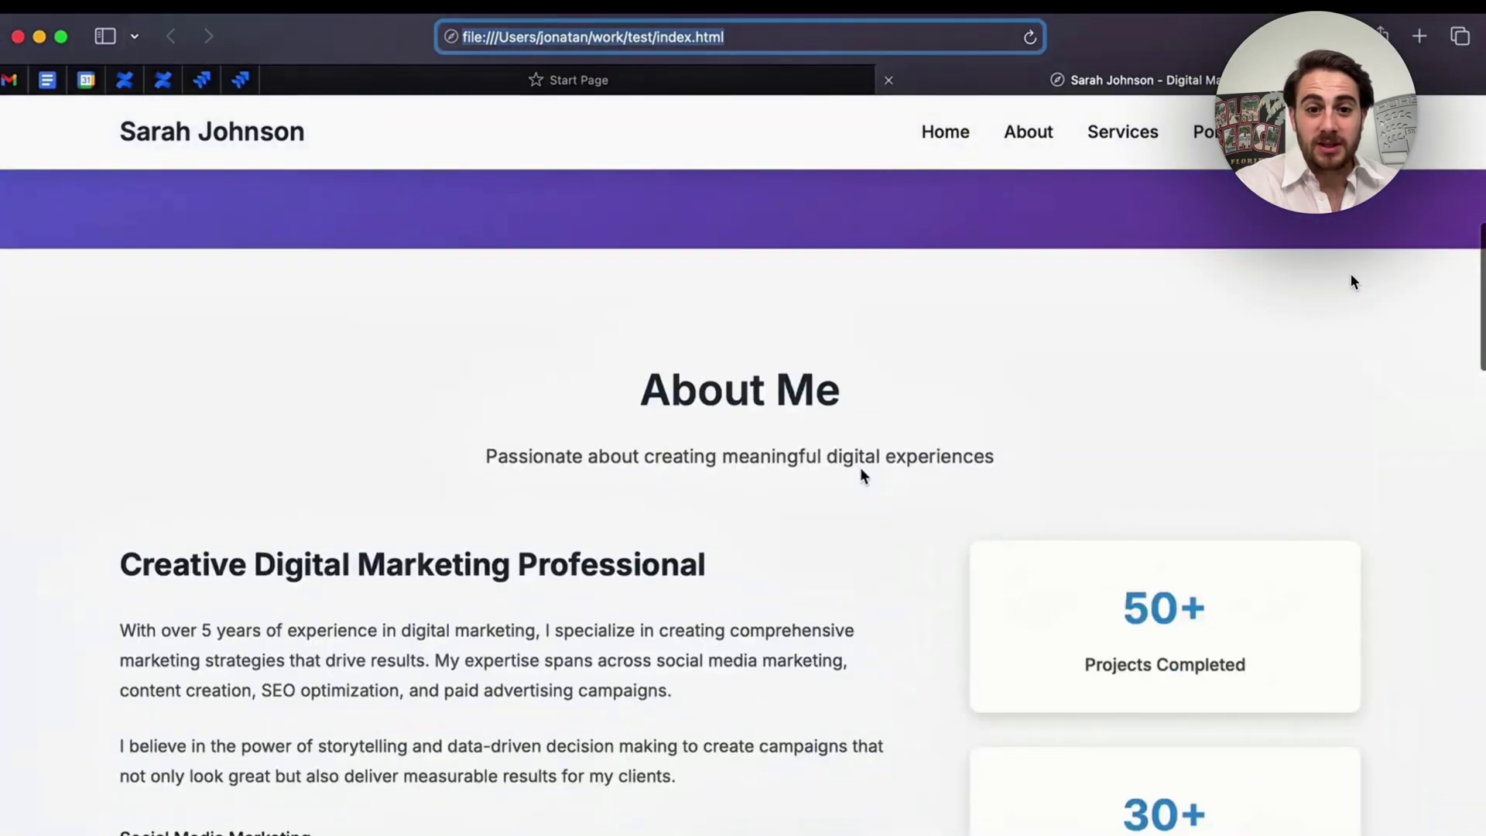
scroll(860, 475, "down", 3)
scroll(860, 475, "down", 5)
scroll(861, 475, "down", 4)
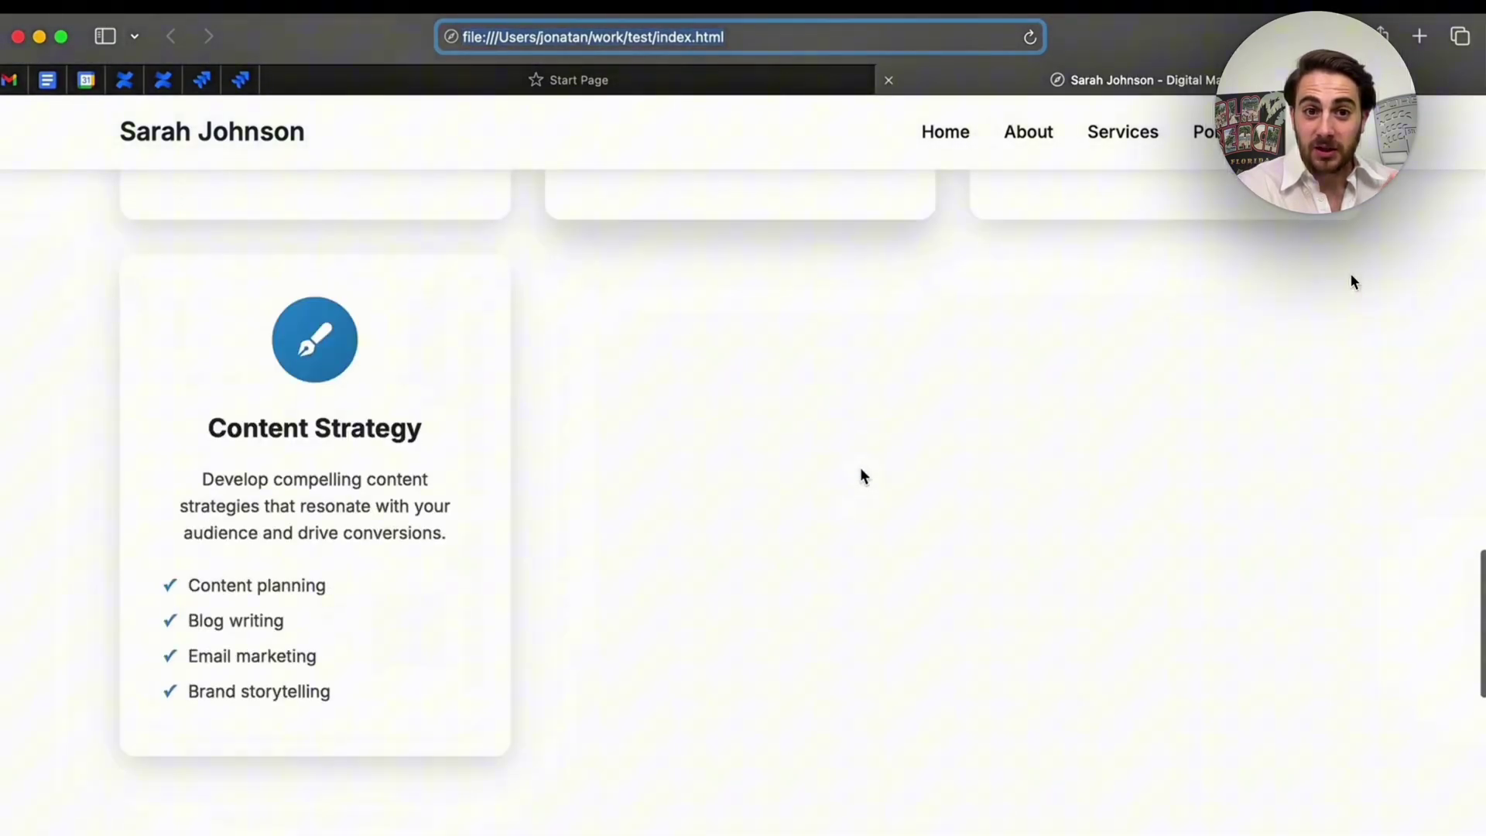
scroll(861, 477, "down", 4)
scroll(862, 477, "down", 3)
scroll(861, 476, "down", 3)
scroll(861, 476, "down", 4)
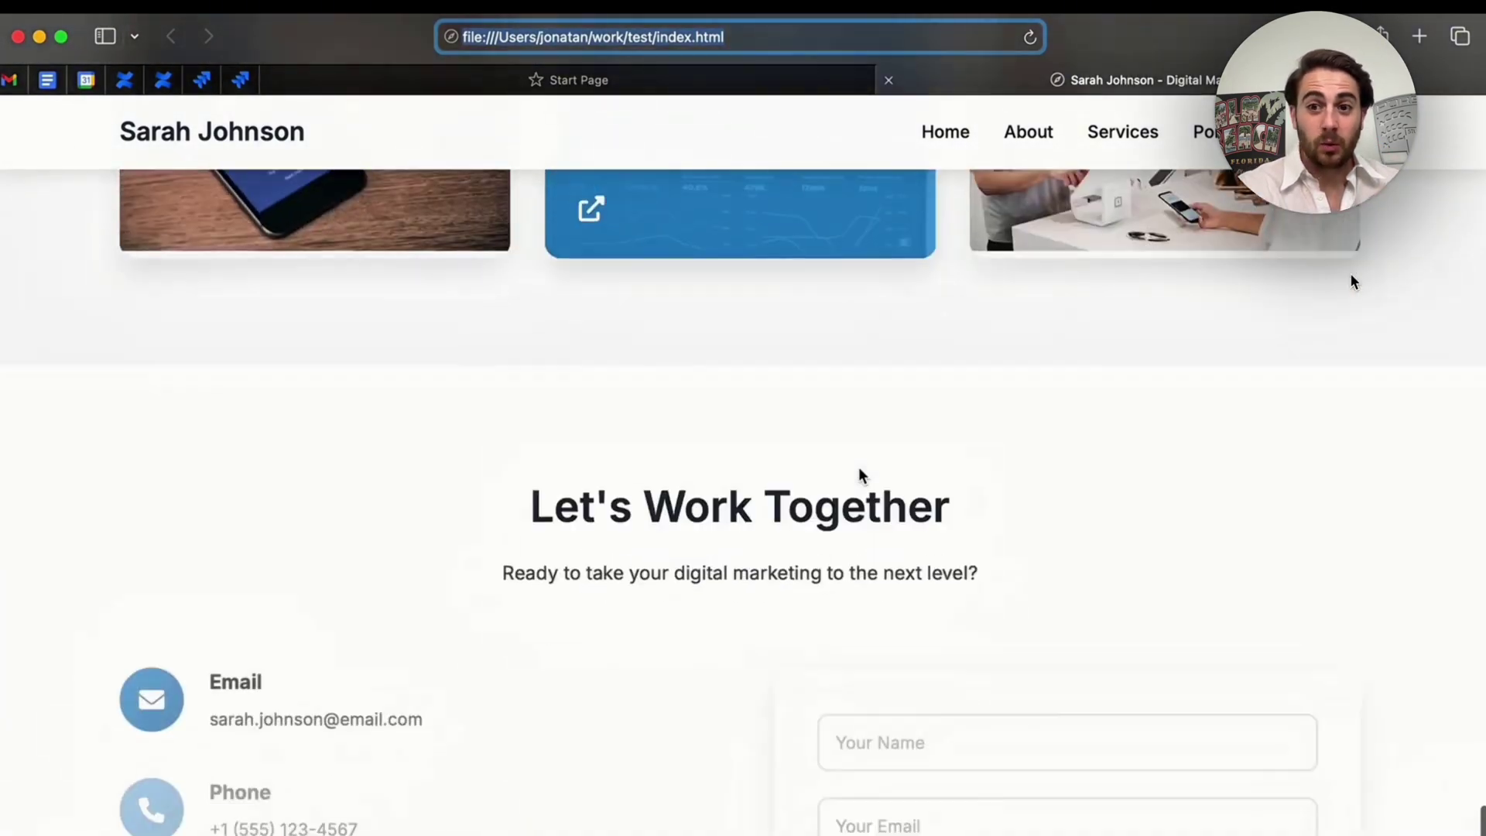
scroll(861, 476, "down", 2)
scroll(862, 477, "up", 5)
scroll(580, 488, "up", 2)
scroll(461, 503, "up", 2)
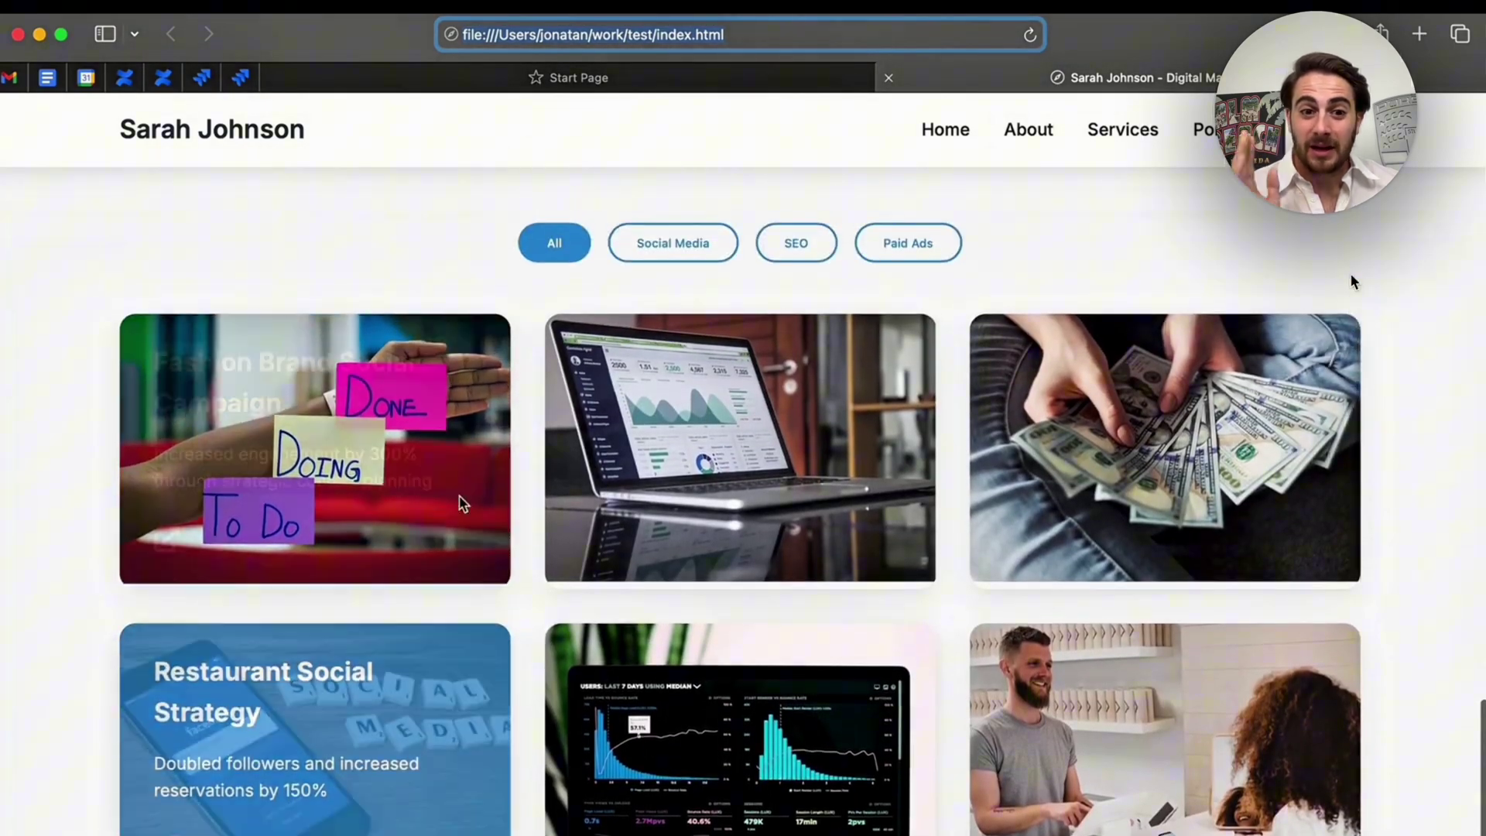
mouse_move(740, 452)
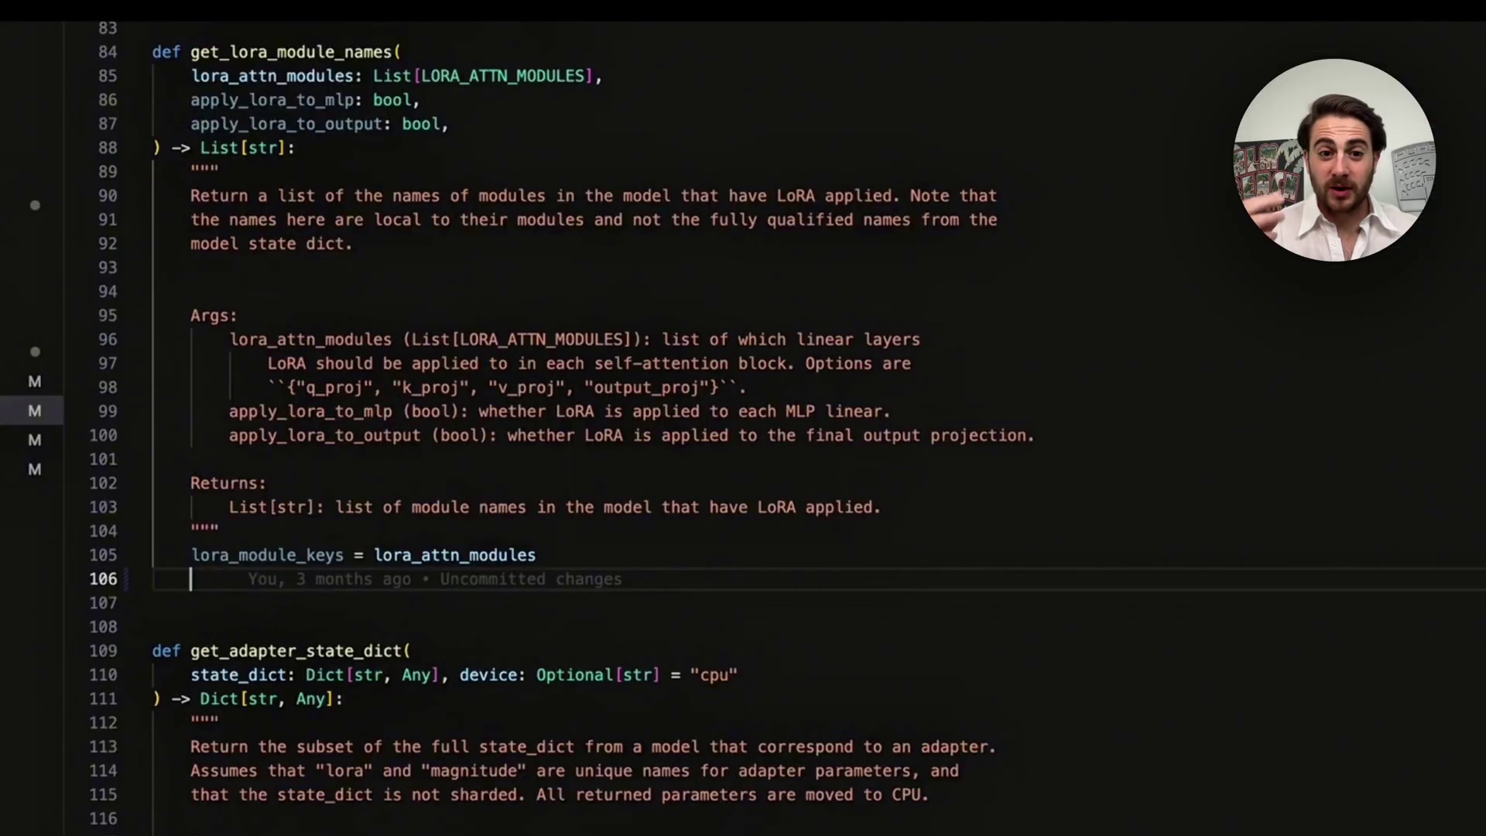
type("if appl")
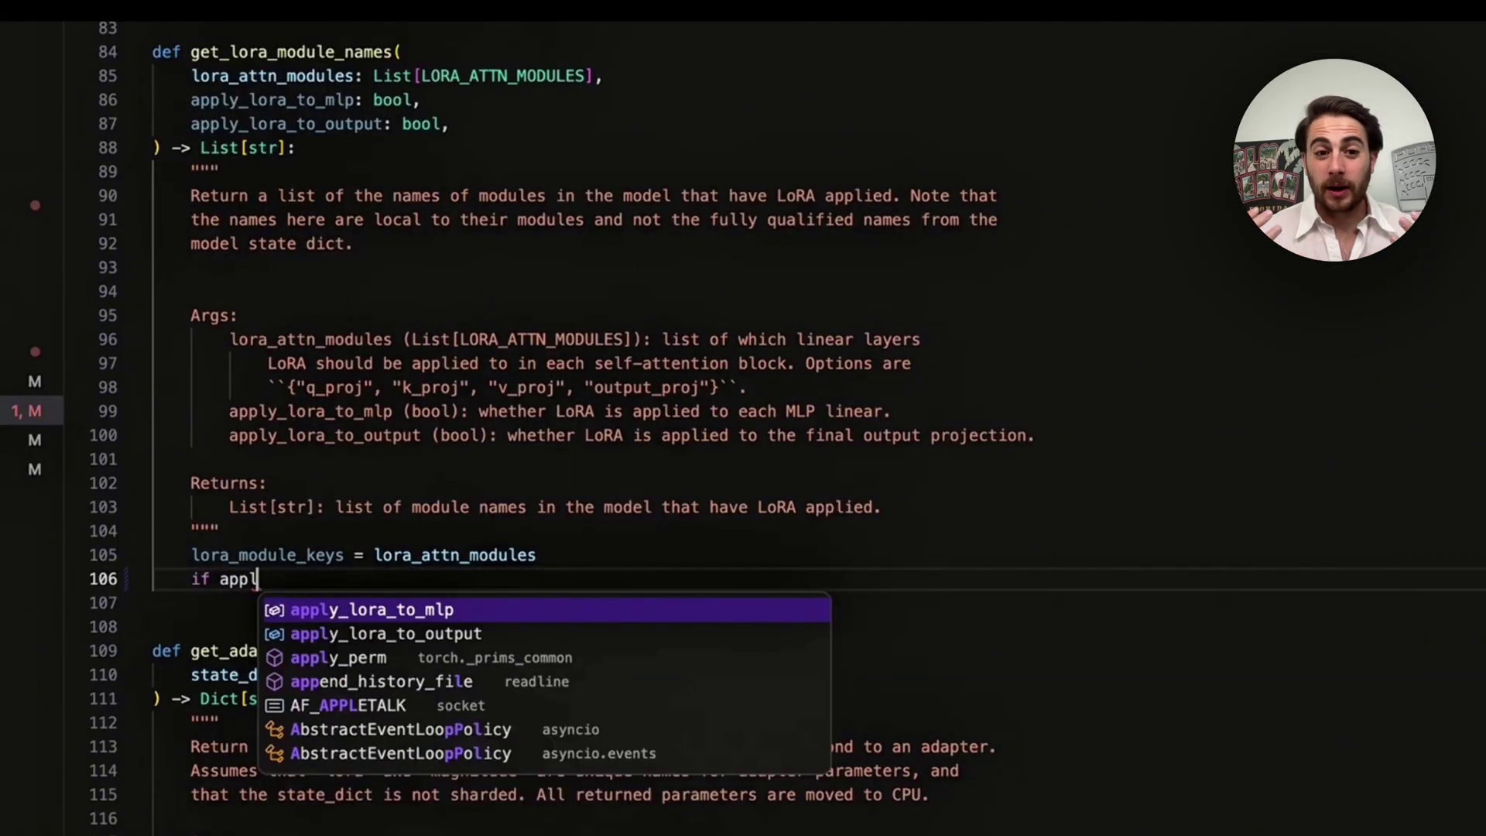
- Accept autocomplete lines finishing the LoRA module-key function, ending with return lora_module_keys
key("Tab")
key("Return")
type("lo")
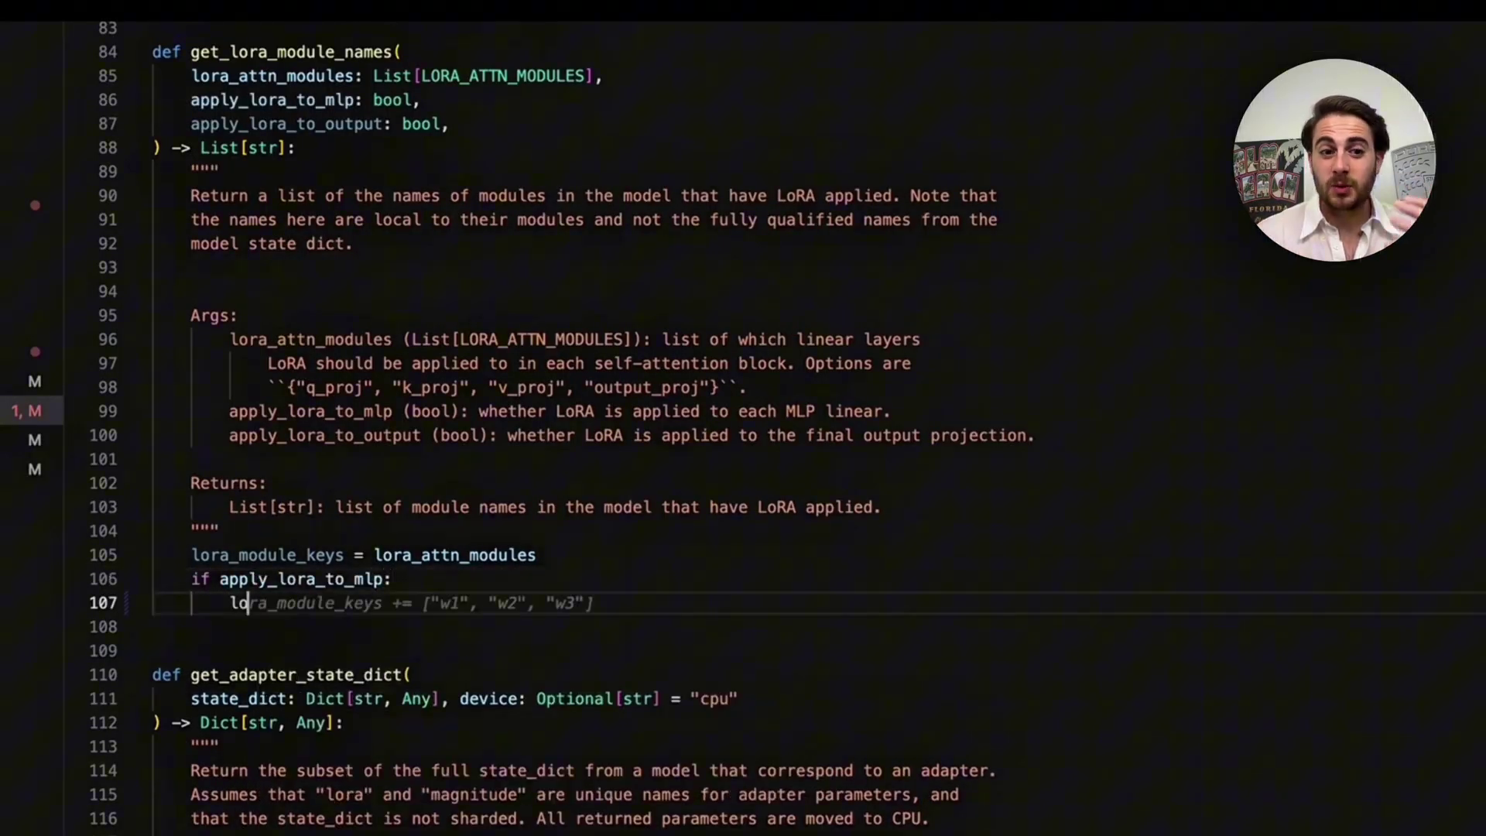
key("Tab")
key("Return")
key("BackSpace")
type("if apply")
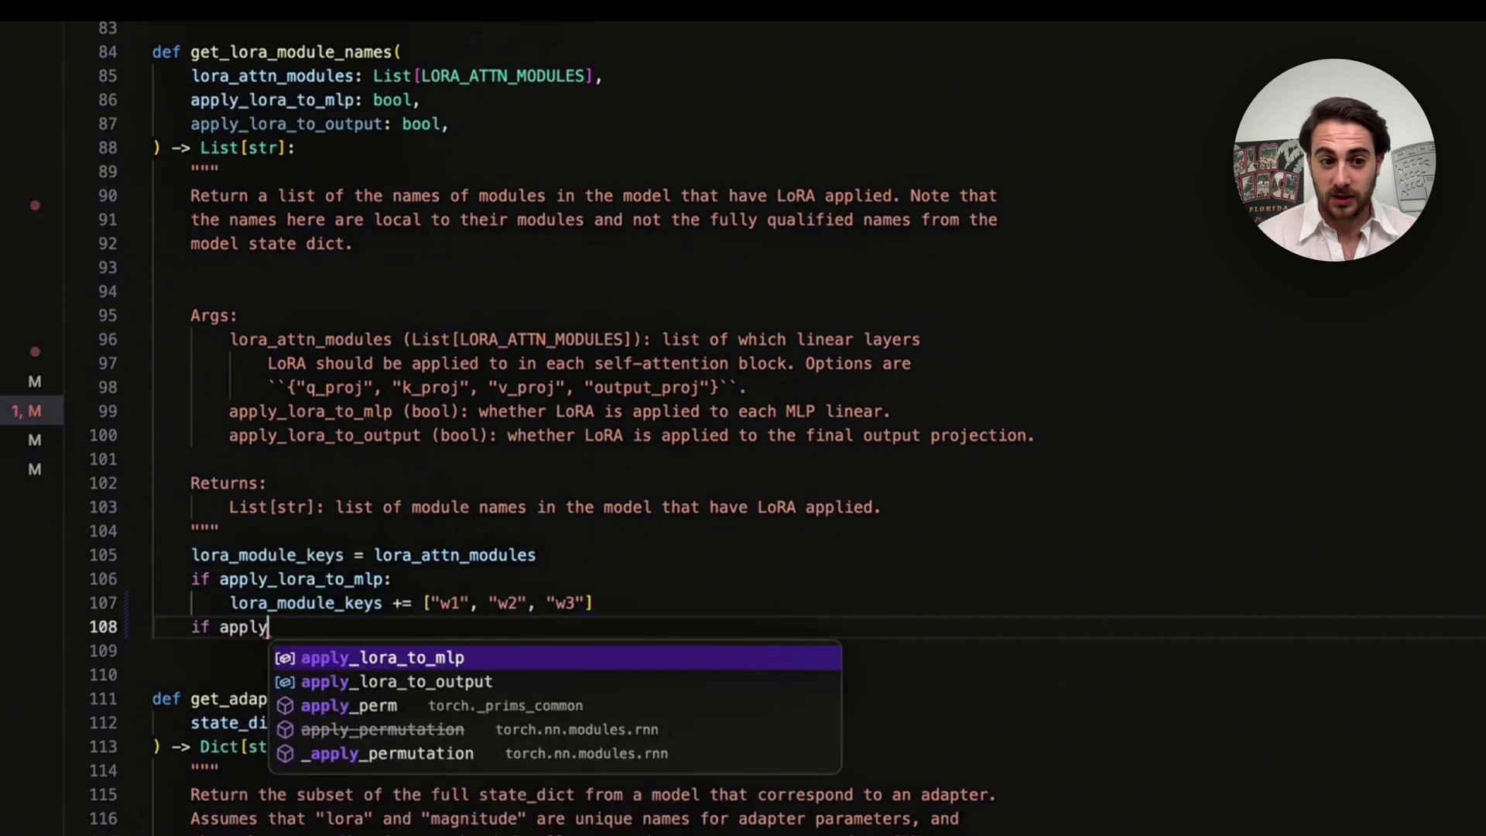
key("Escape")
key("Tab")
key("Return")
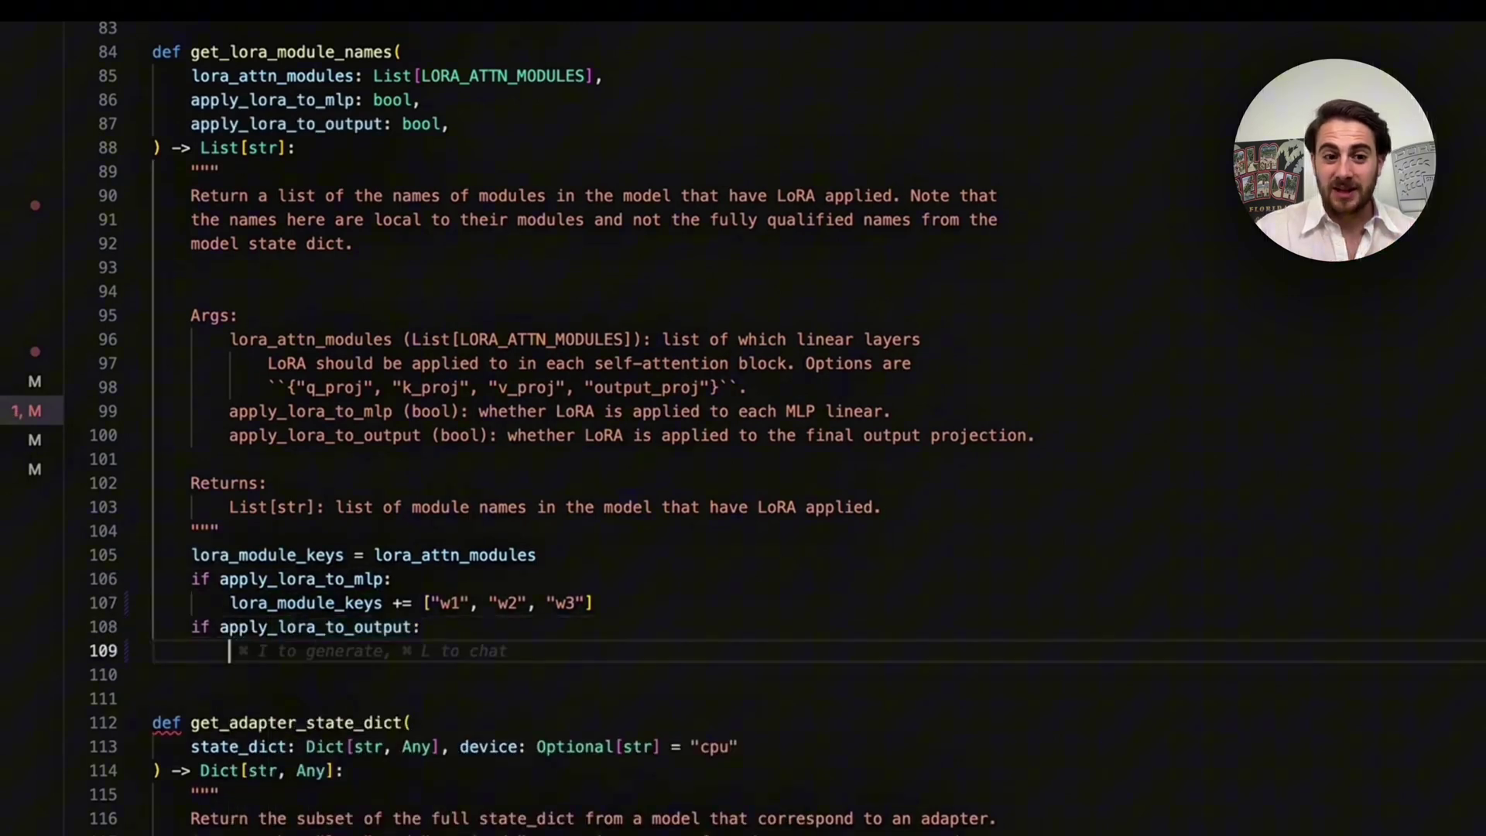
key("Tab")
key("Return")
key("BackSpace")
key("Tab")
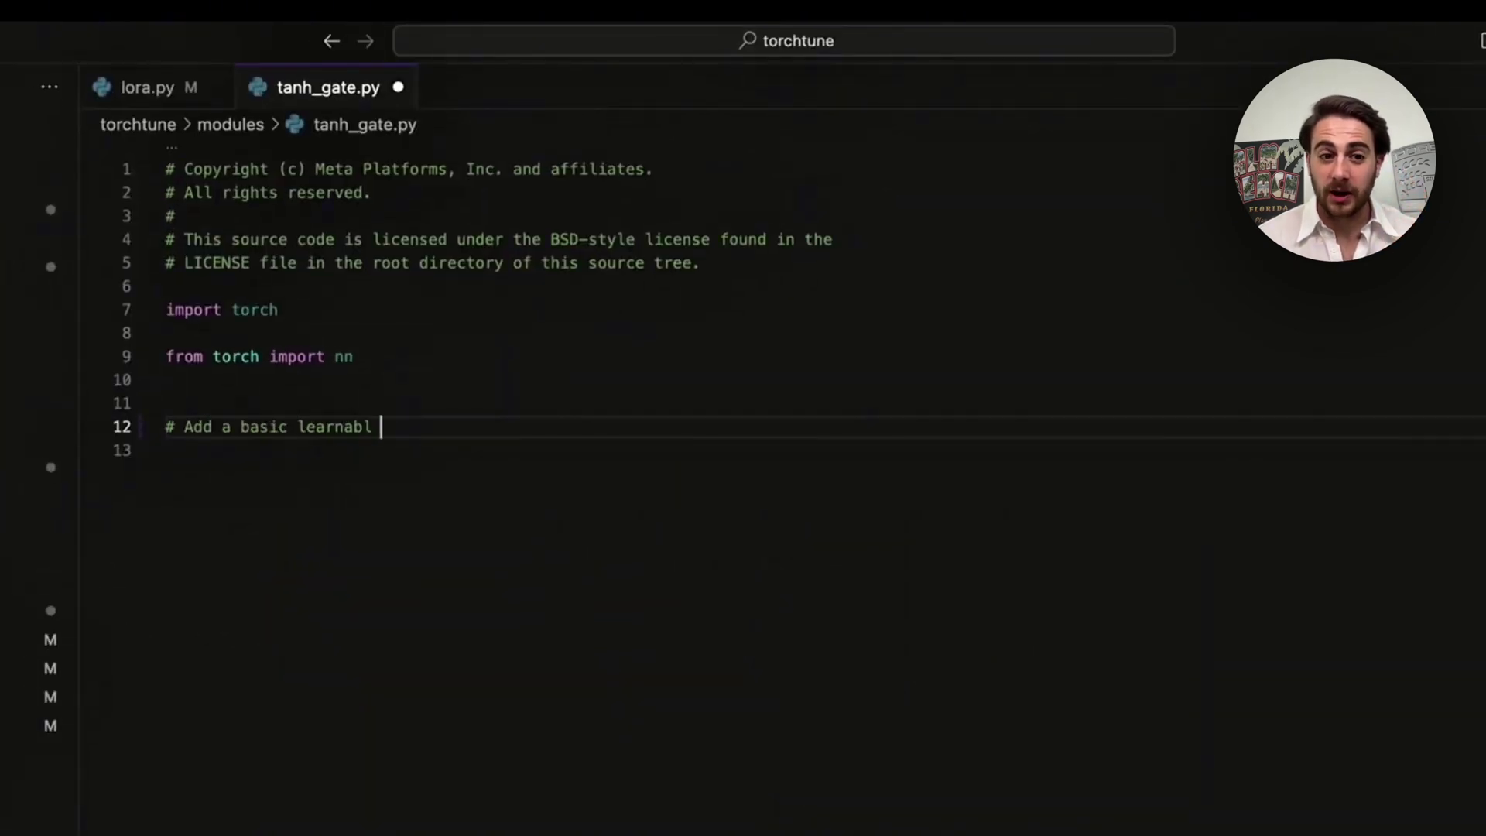
type("e gate to")
- Complete the learnable-gate comment and accept the suggested TanhGate class header and body
key("Tab")
key("Return")
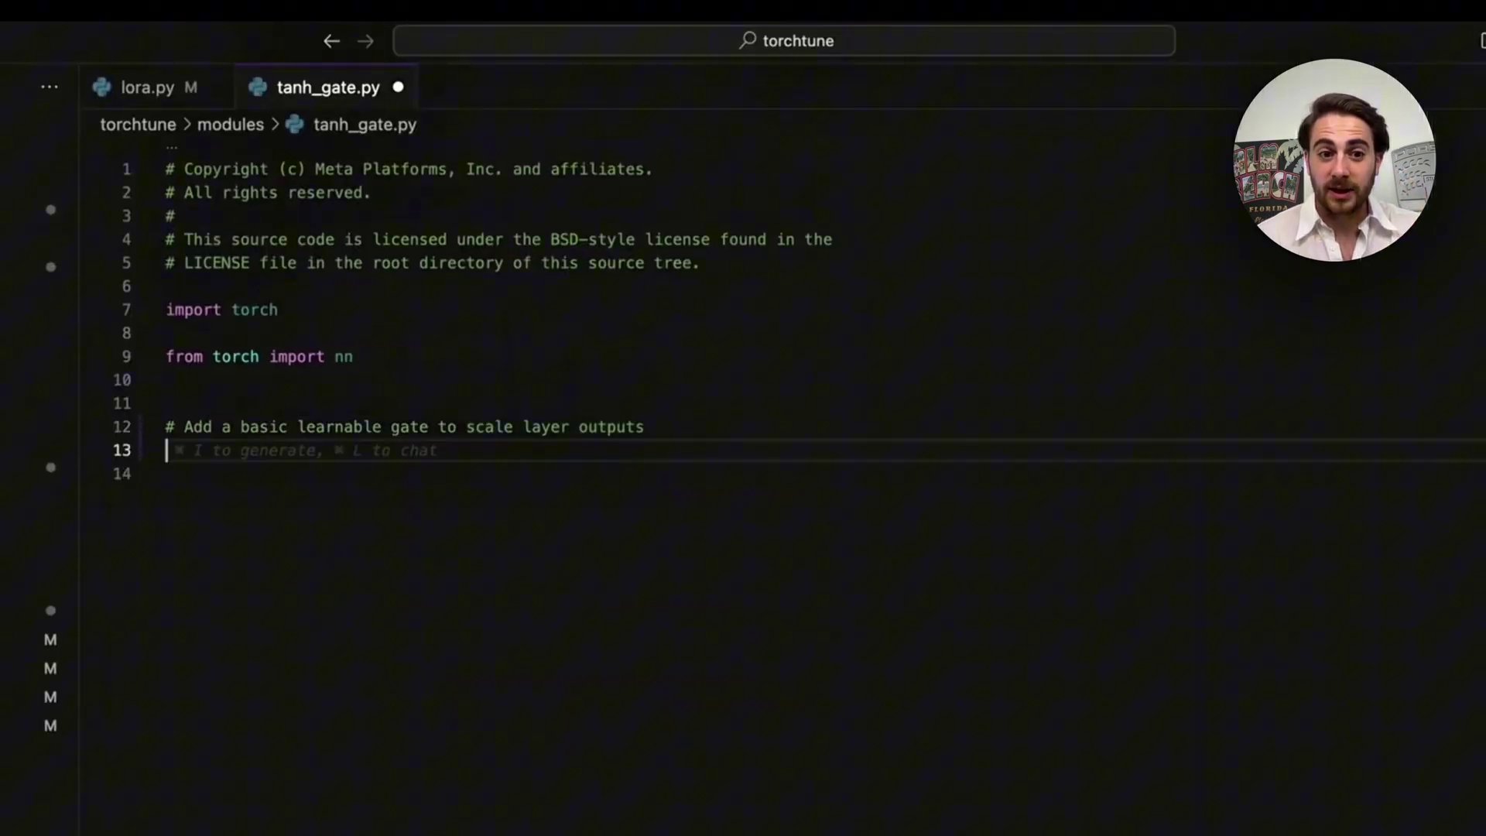
type("class")
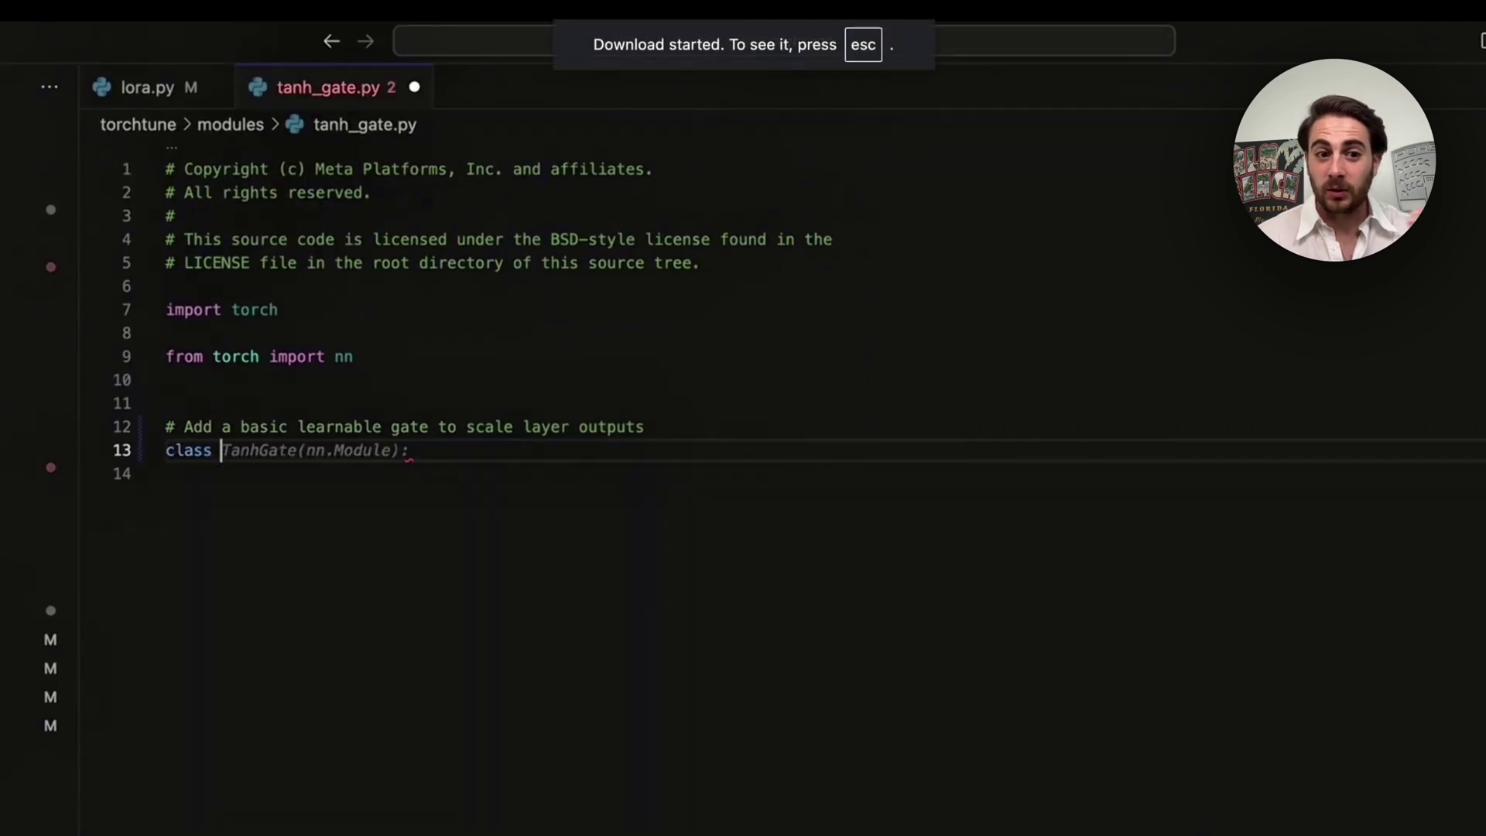
key("Tab")
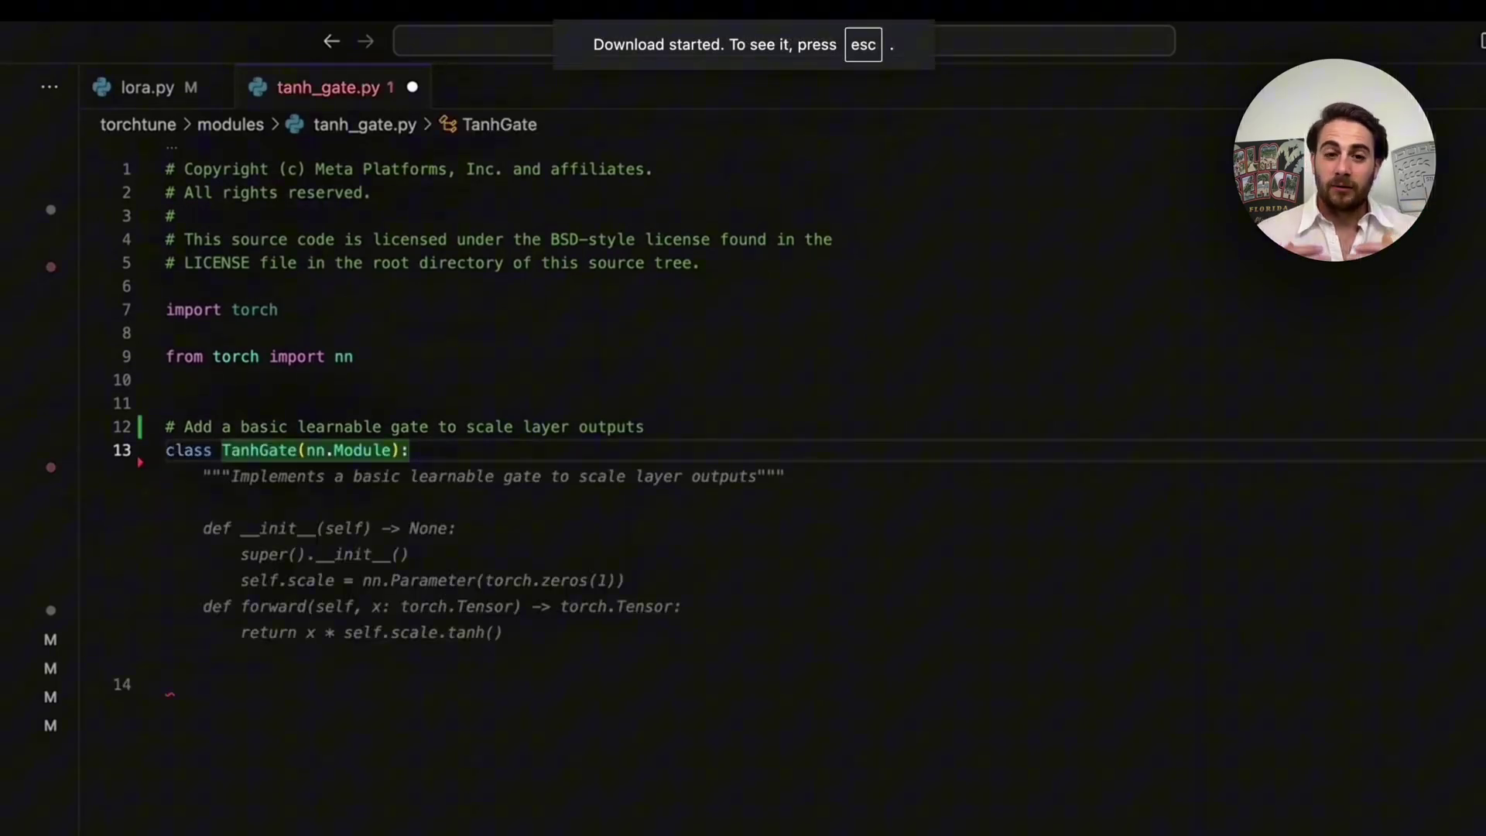
key("Tab")
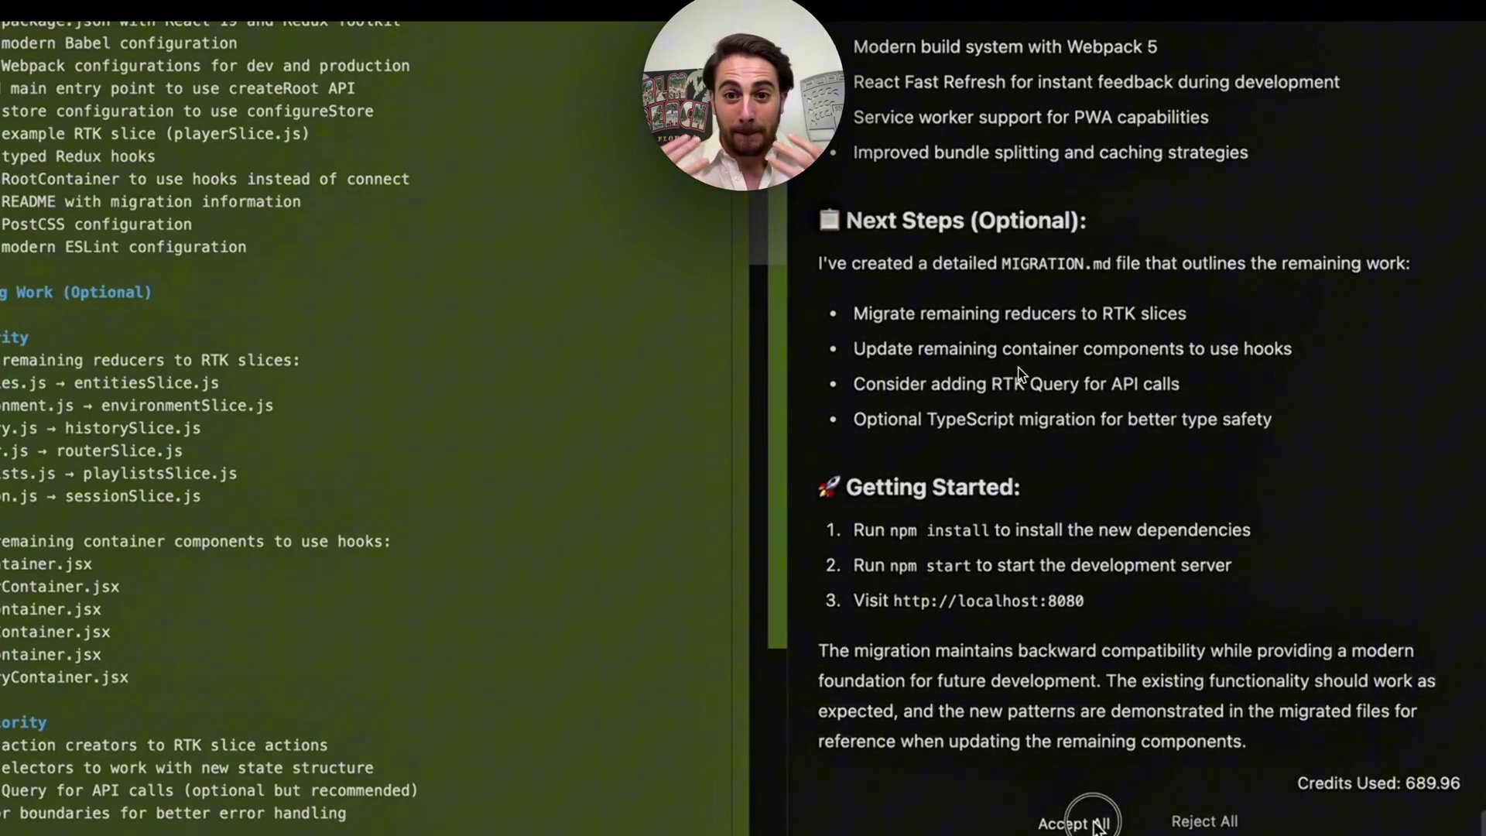
- Accept all migration changes and create rule 'react best practices' filled with the pasted React/Redux rules
left_click(1075, 820)
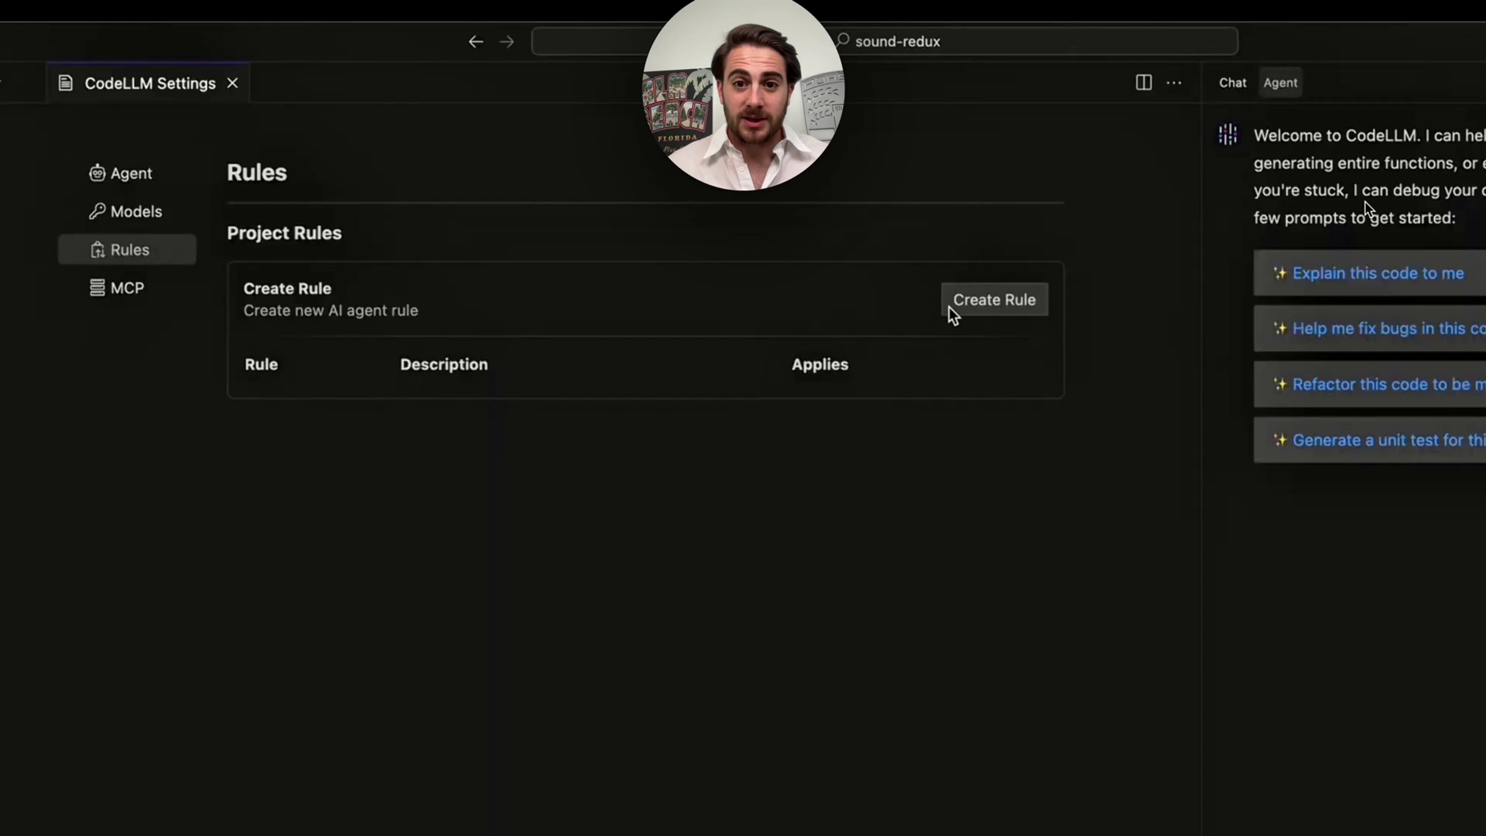
left_click(950, 313)
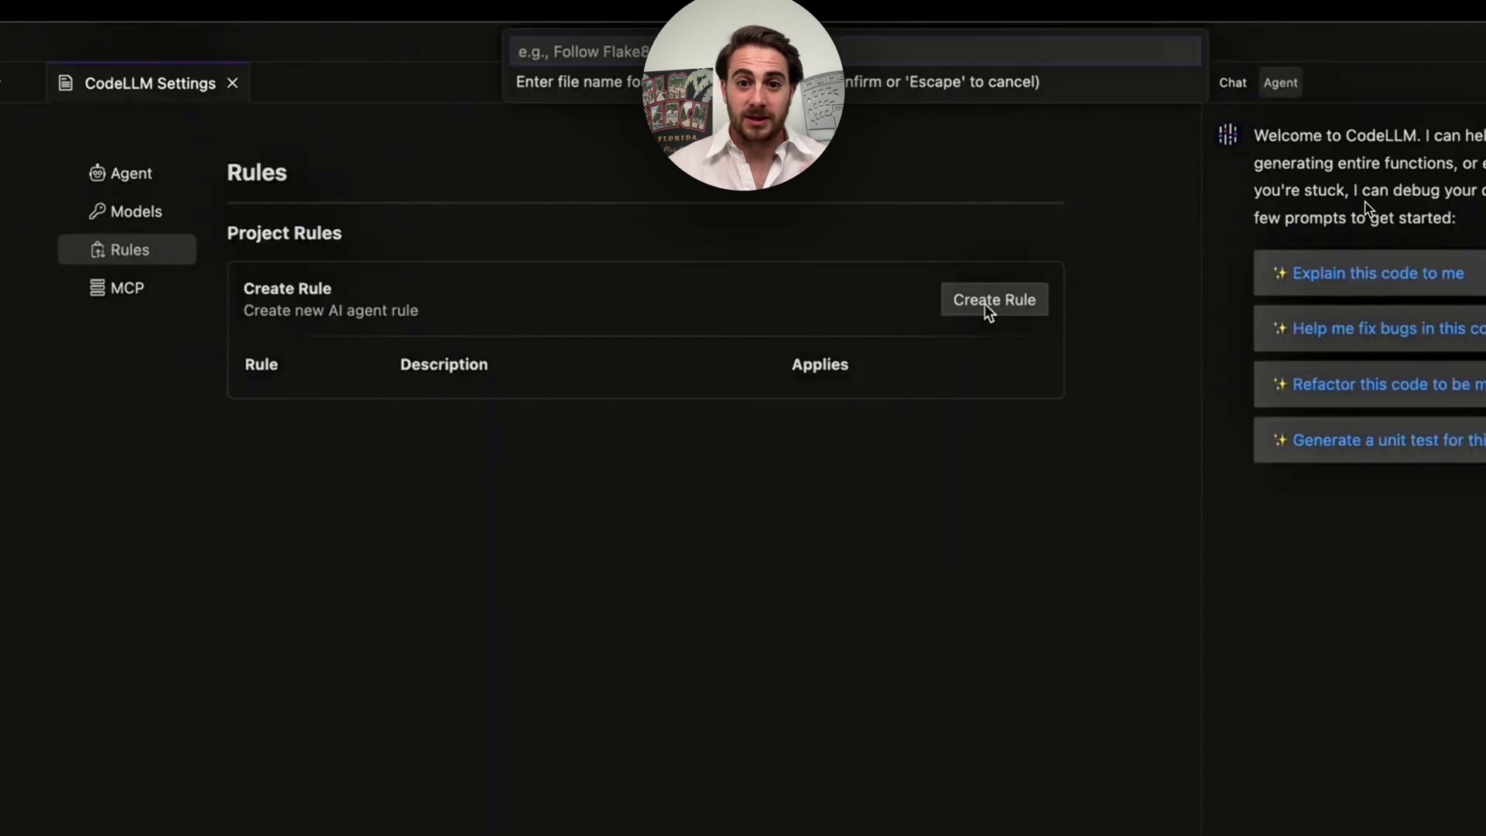
type("react best practice")
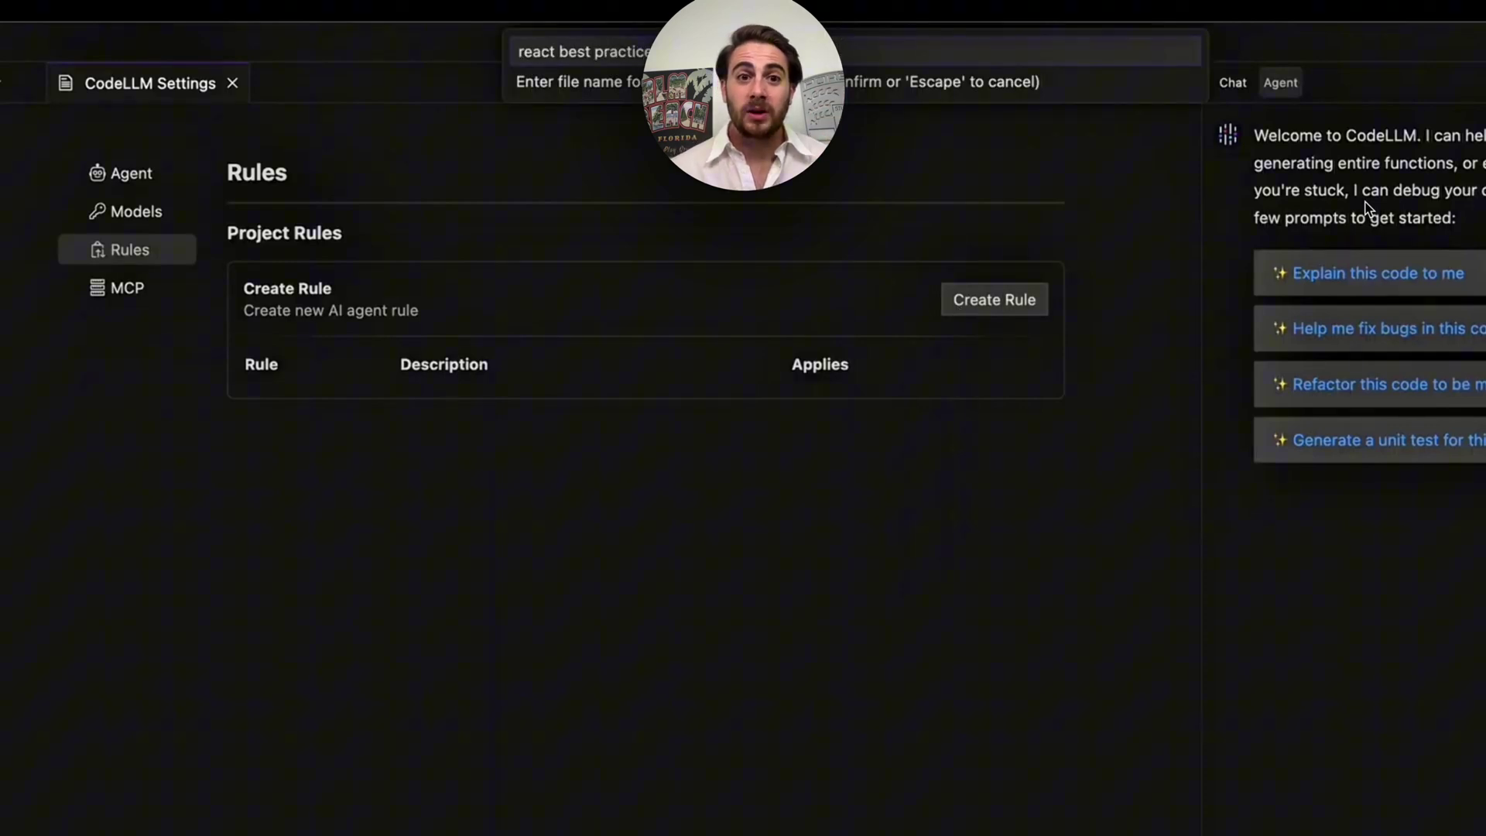
key("Return")
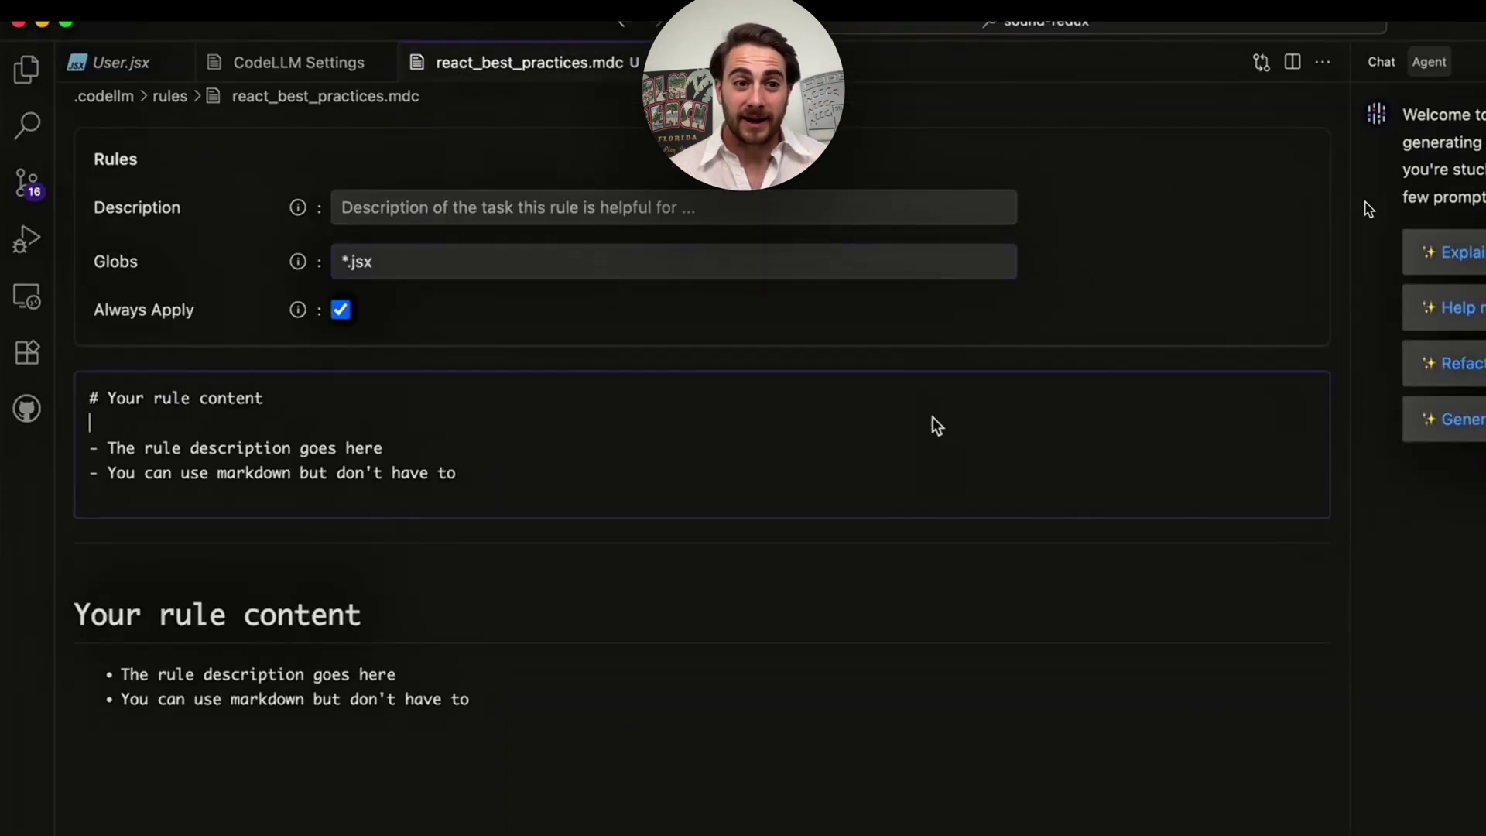
key("super+a")
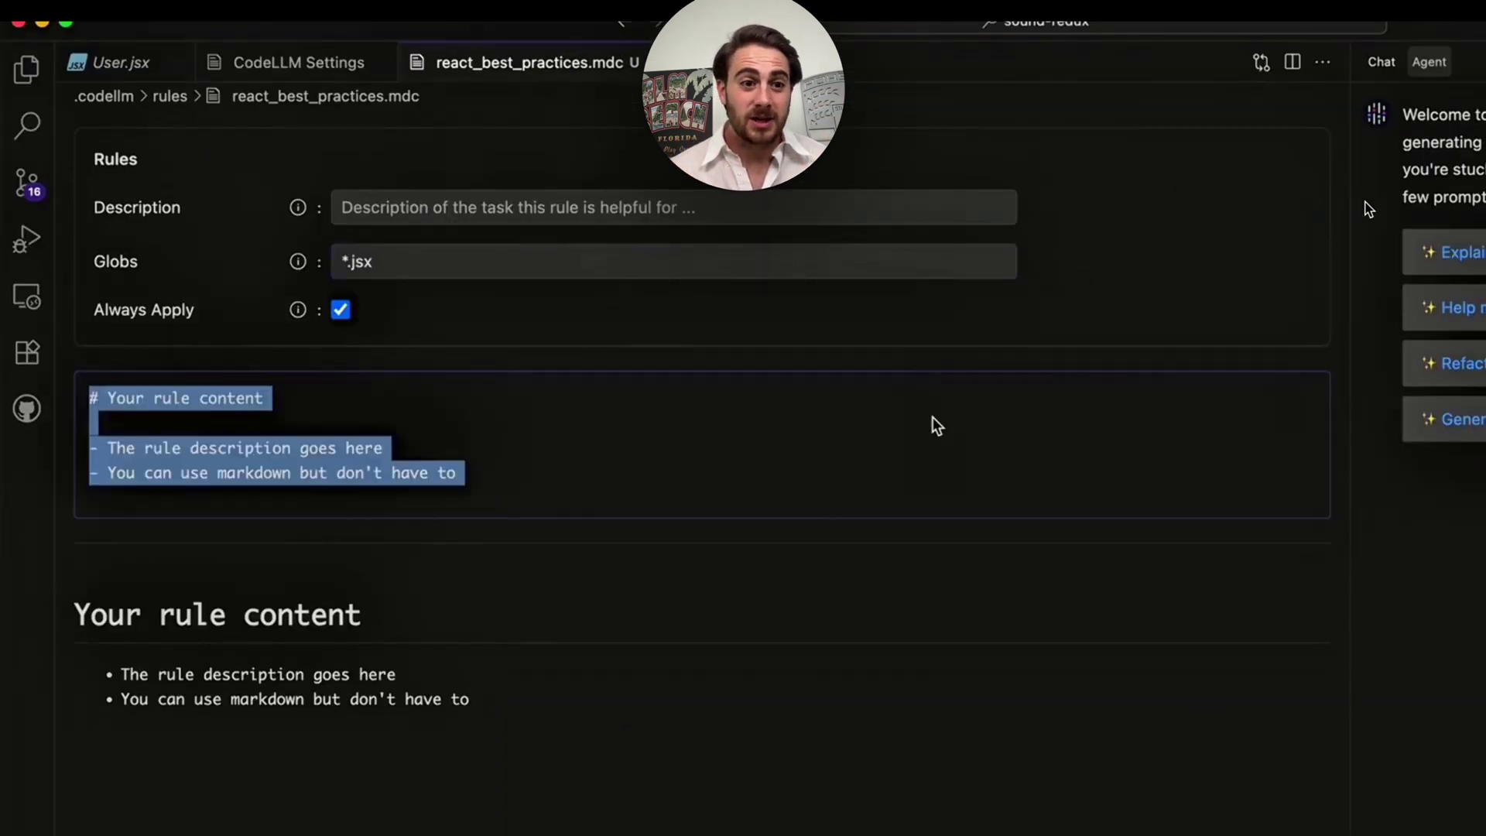
key("super+v")
type("re")
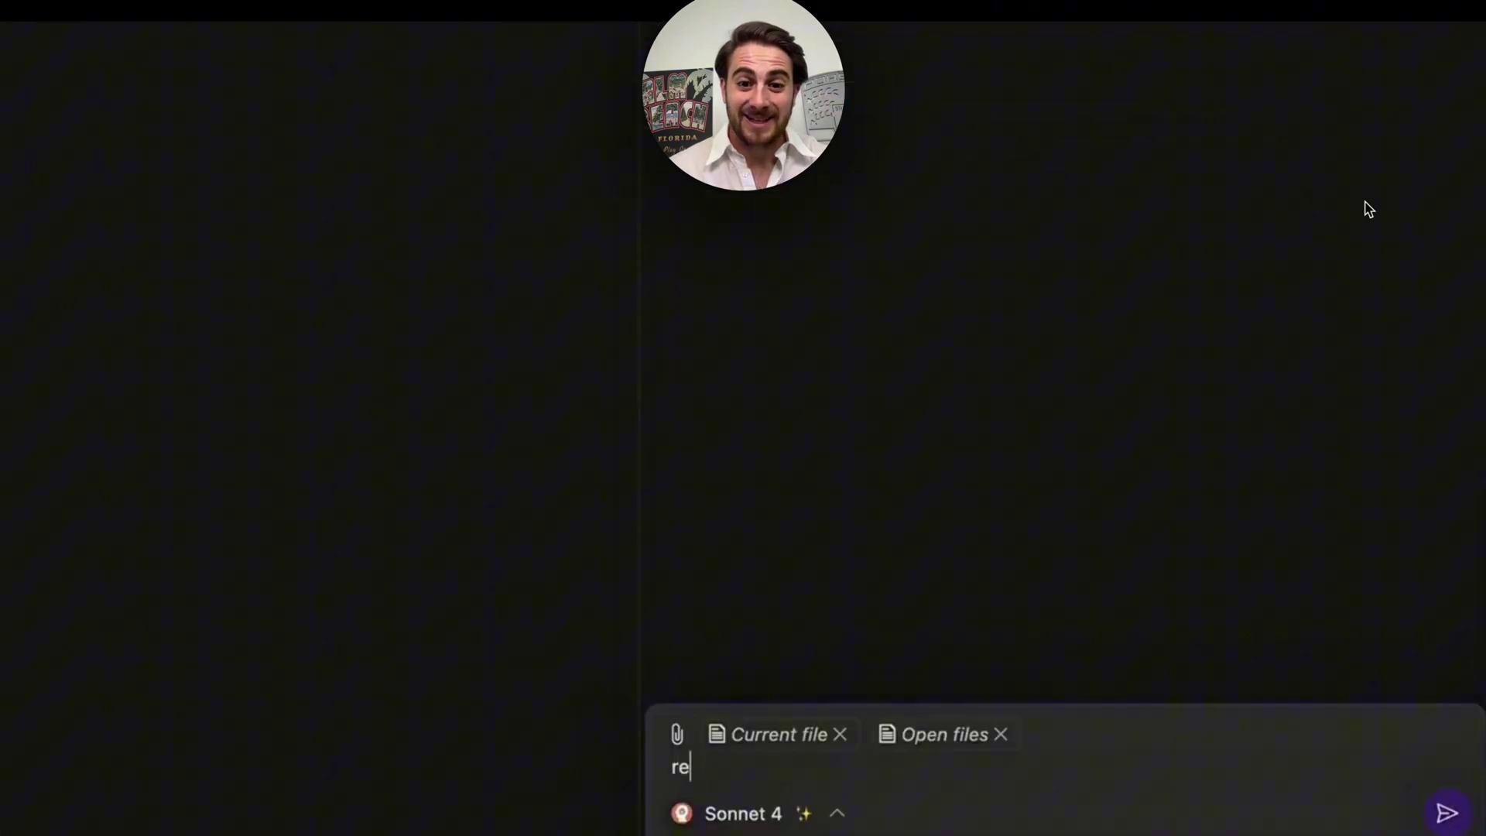
type("factor this code based on best practices")
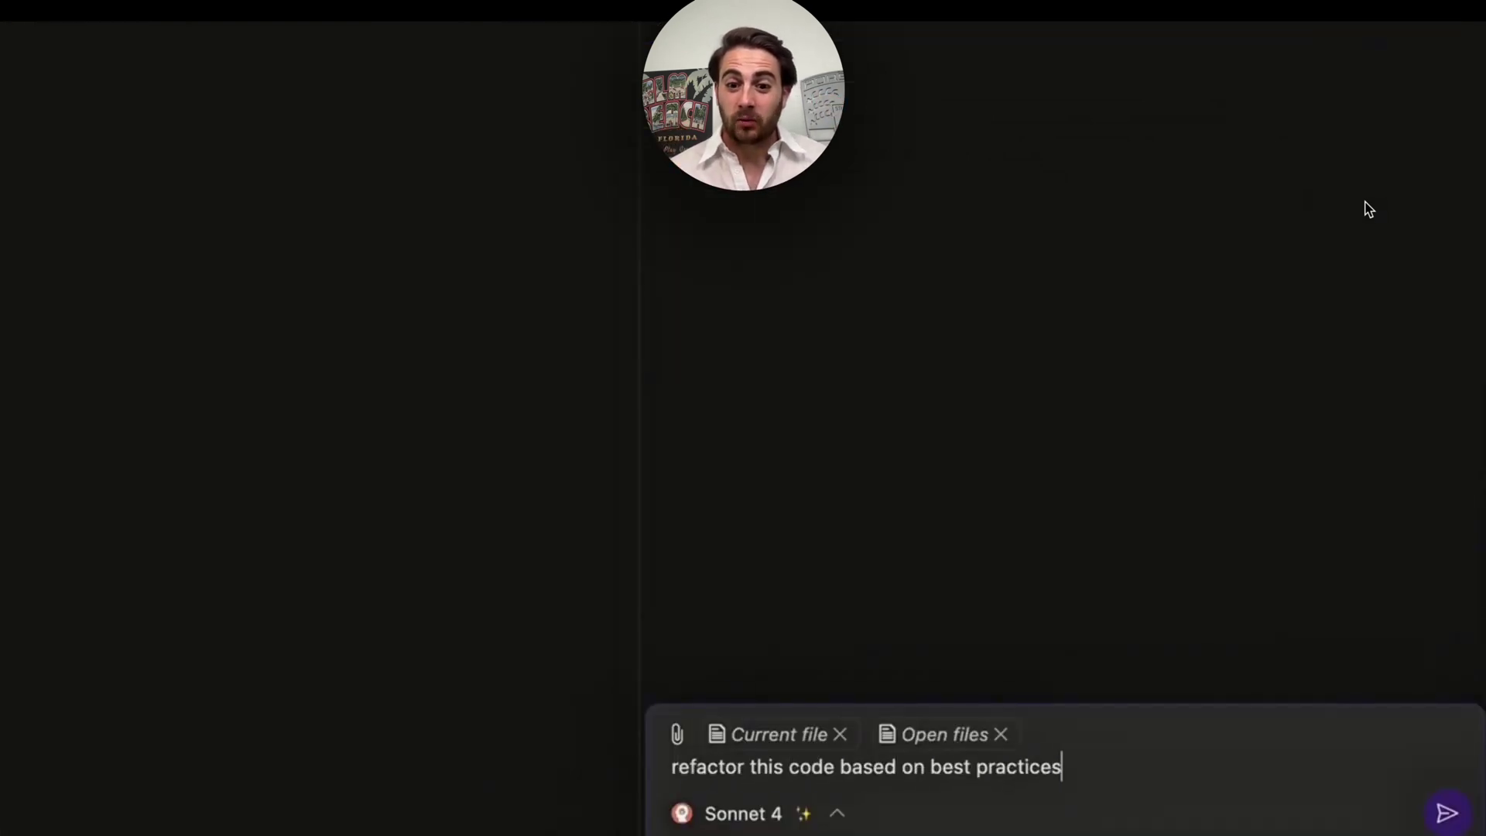
- Send 'refactor this code based on best practices' to Sonnet 4
key("Return")
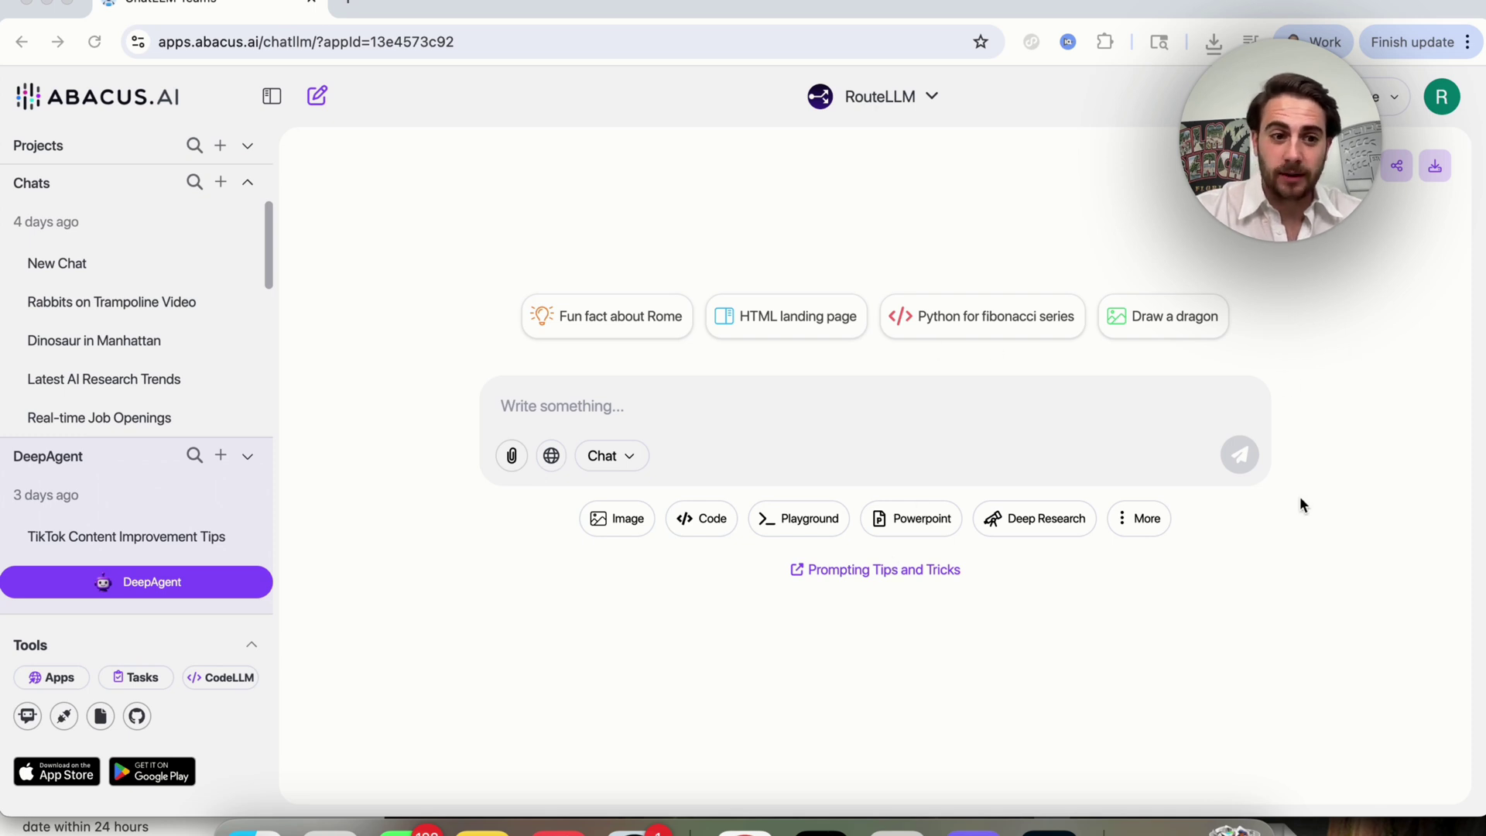
left_click(670, 215)
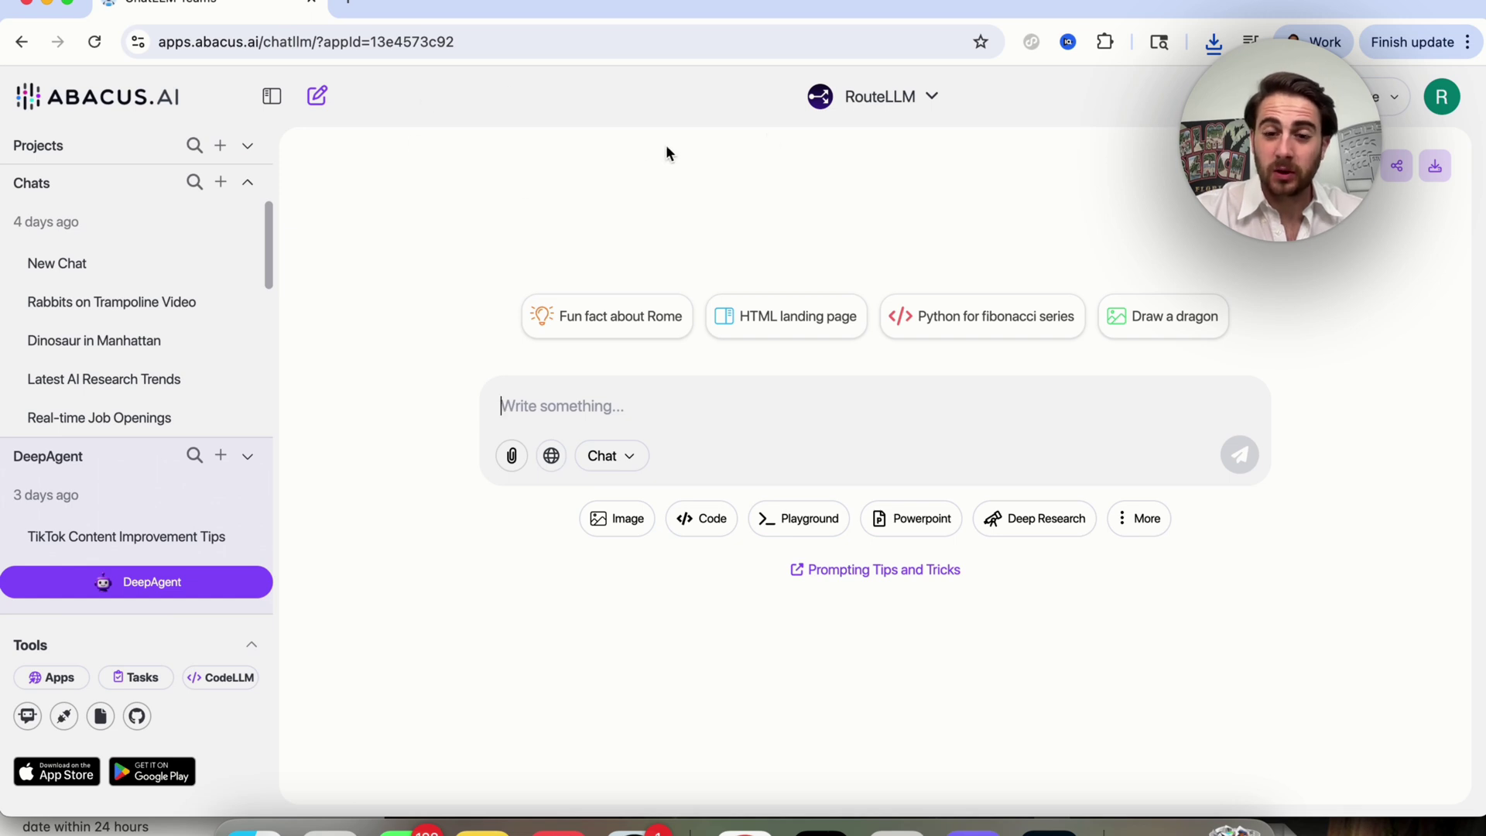
left_click(889, 102)
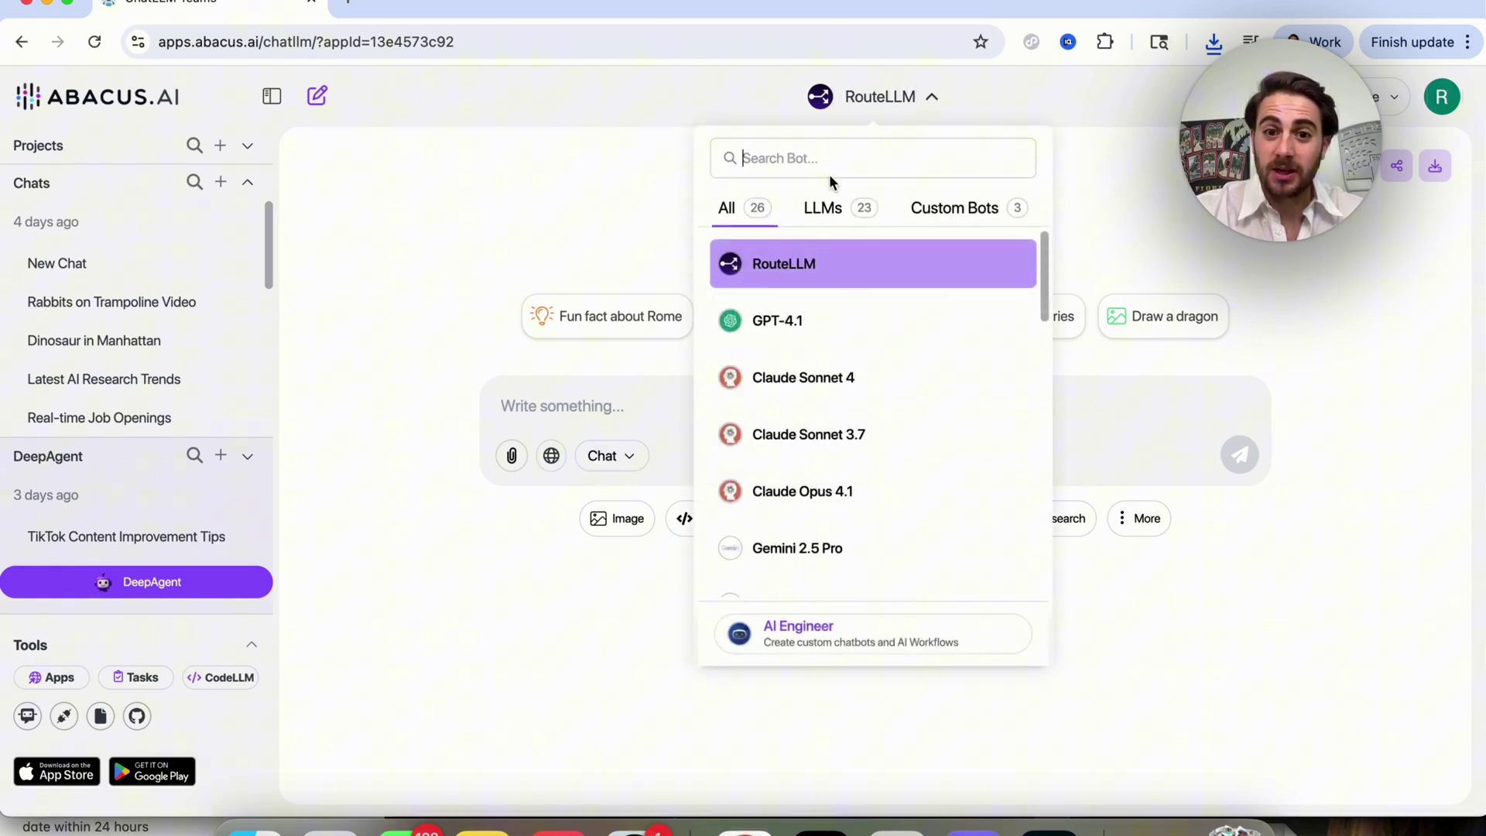
scroll(820, 420, "down", 1)
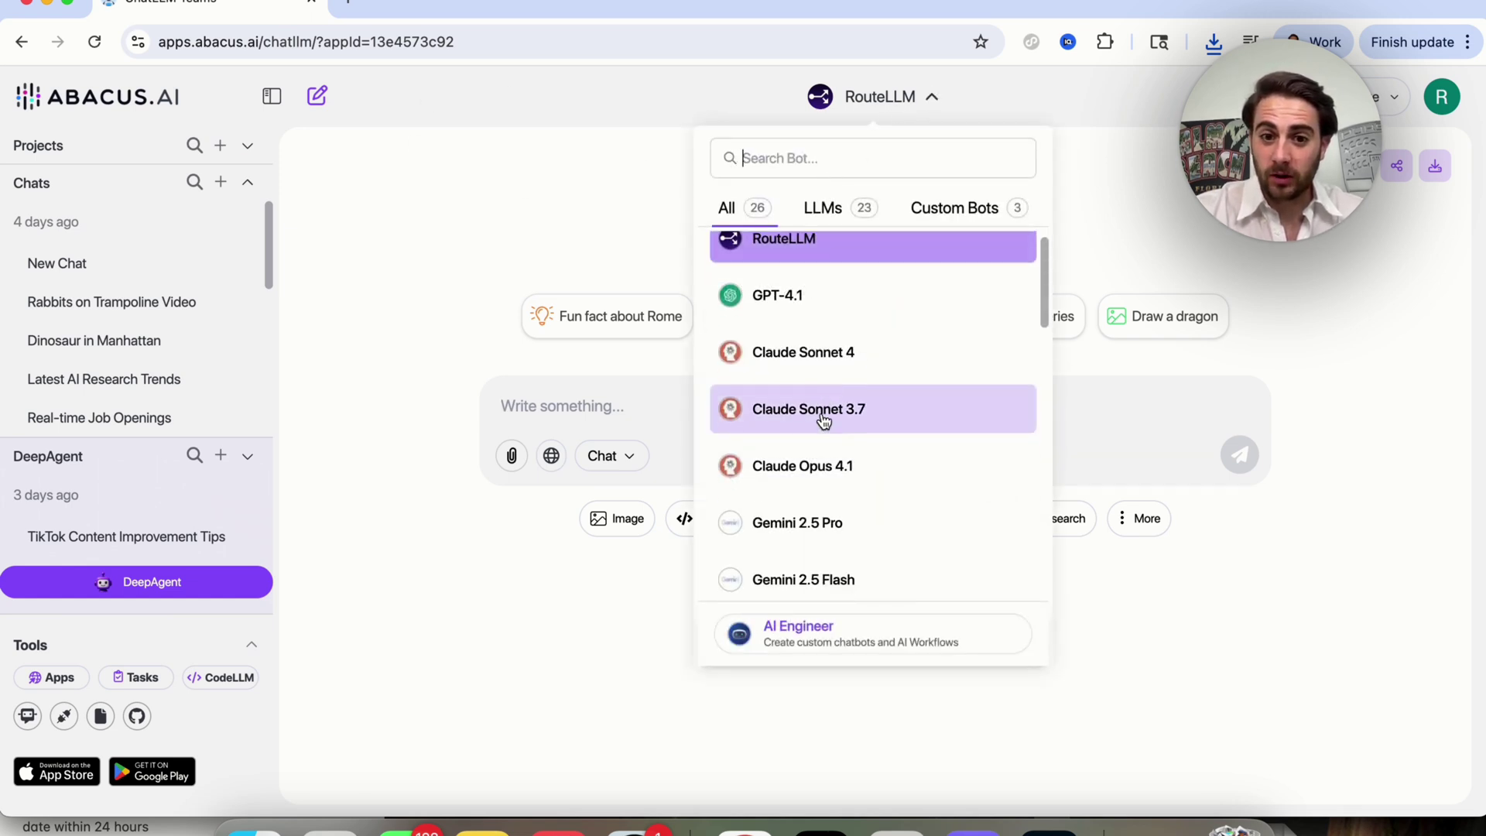
scroll(822, 420, "down", 5)
scroll(822, 420, "down", 5)
scroll(820, 420, "down", 3)
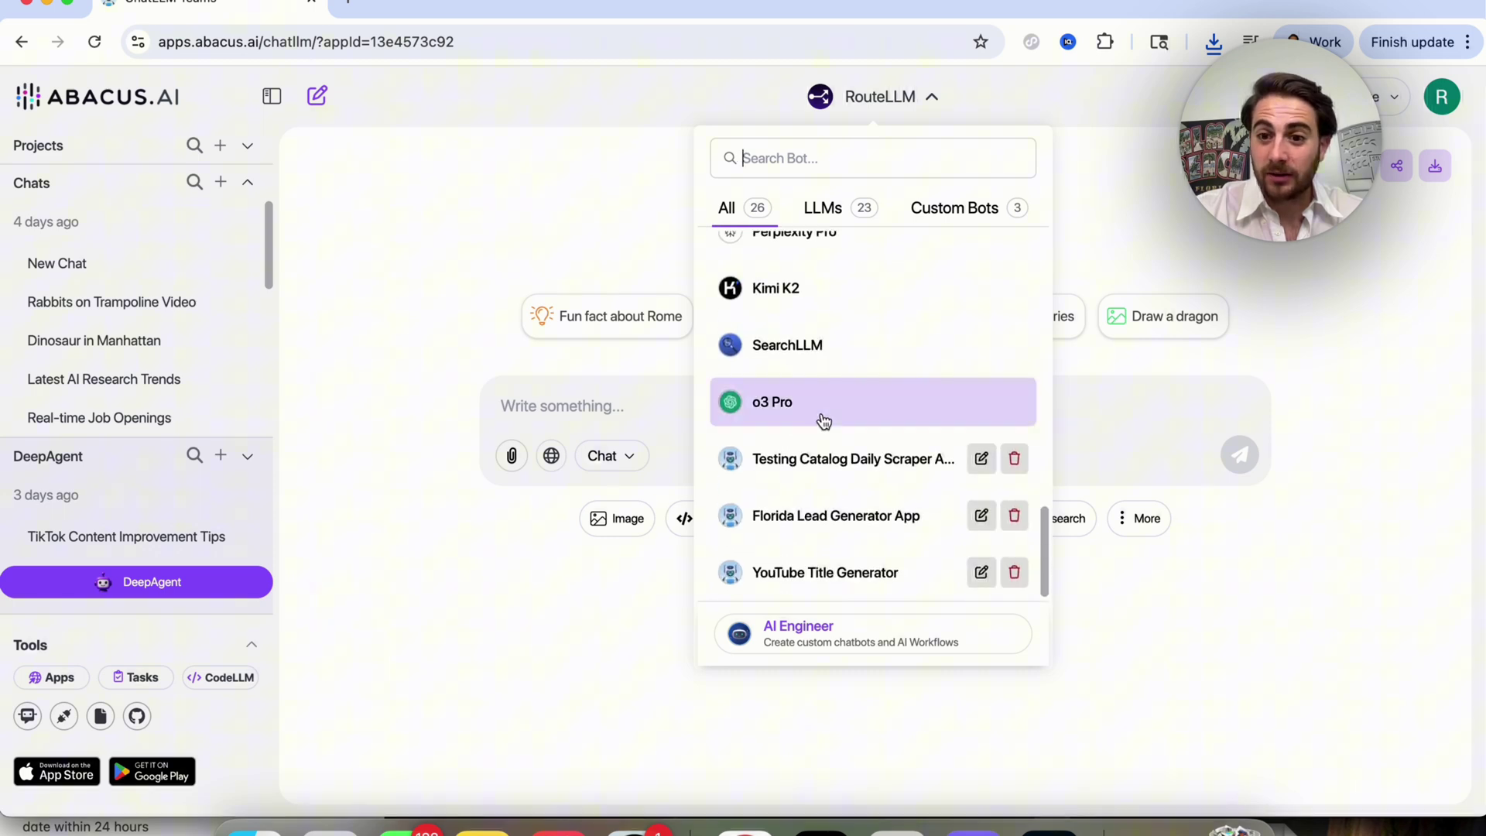
scroll(822, 421, "up", 10)
left_click(964, 214)
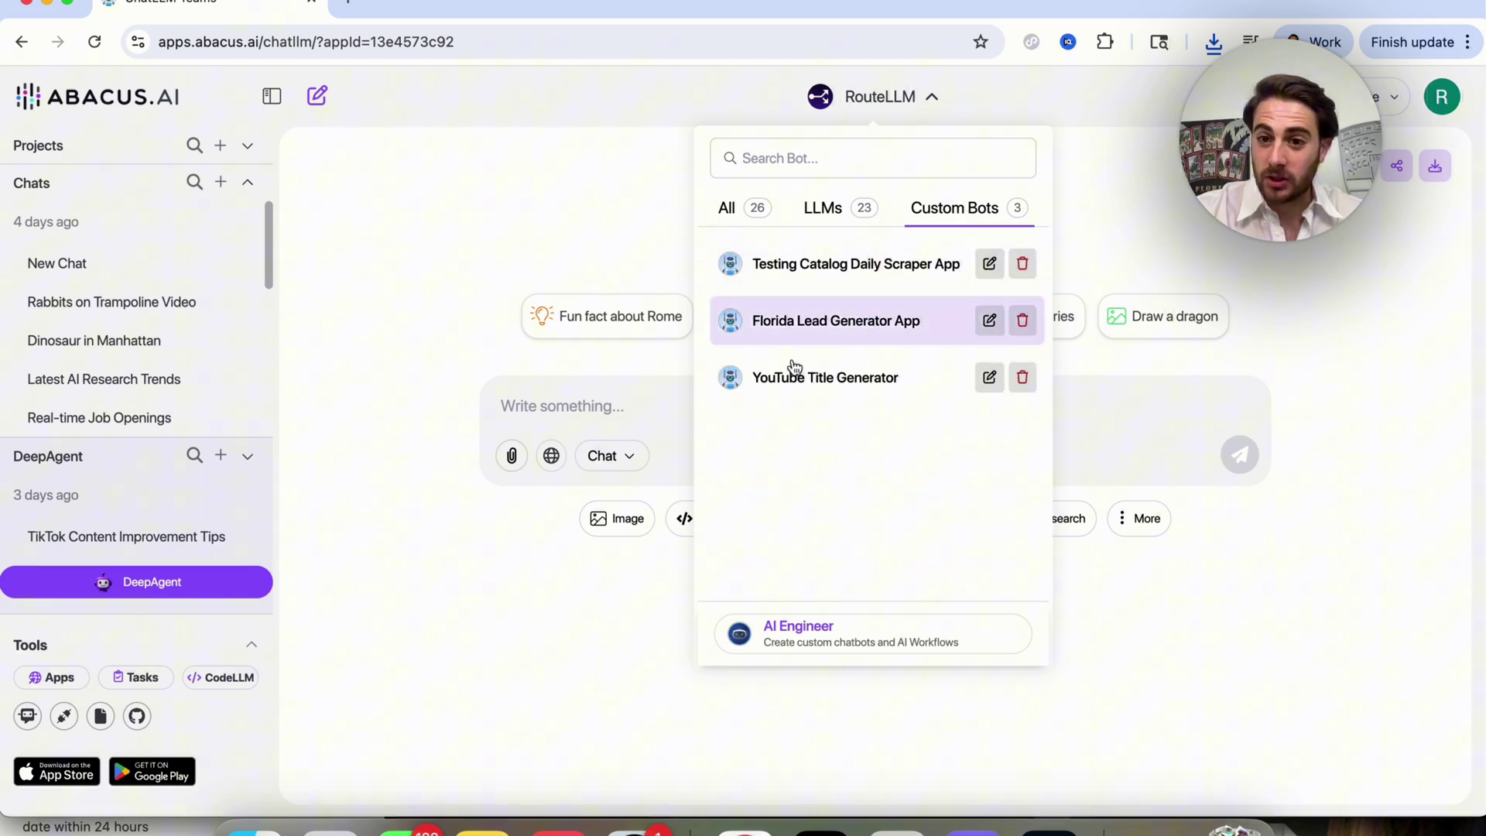
left_click(785, 276)
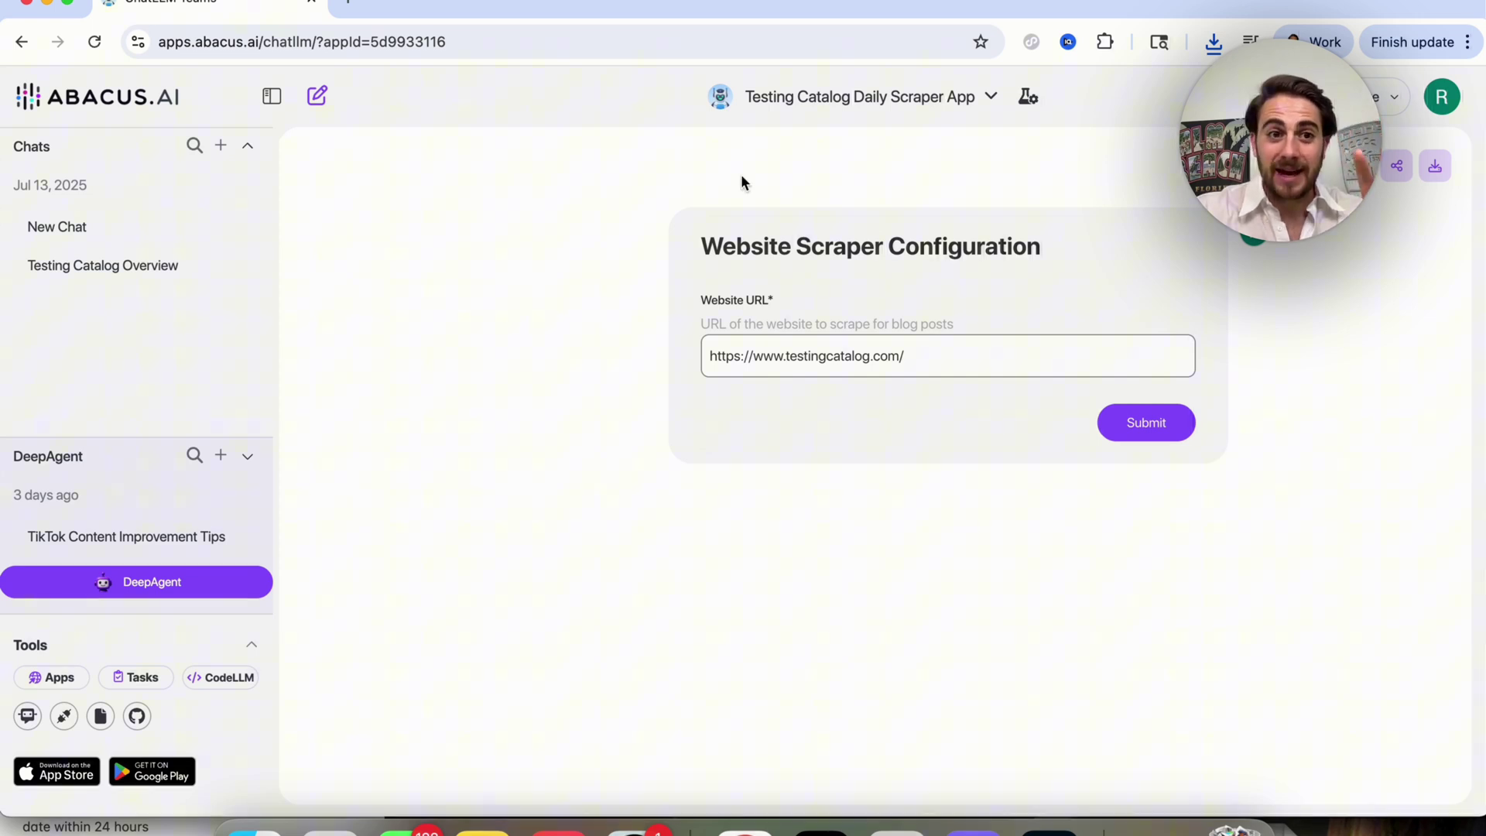
key("super+bracketleft")
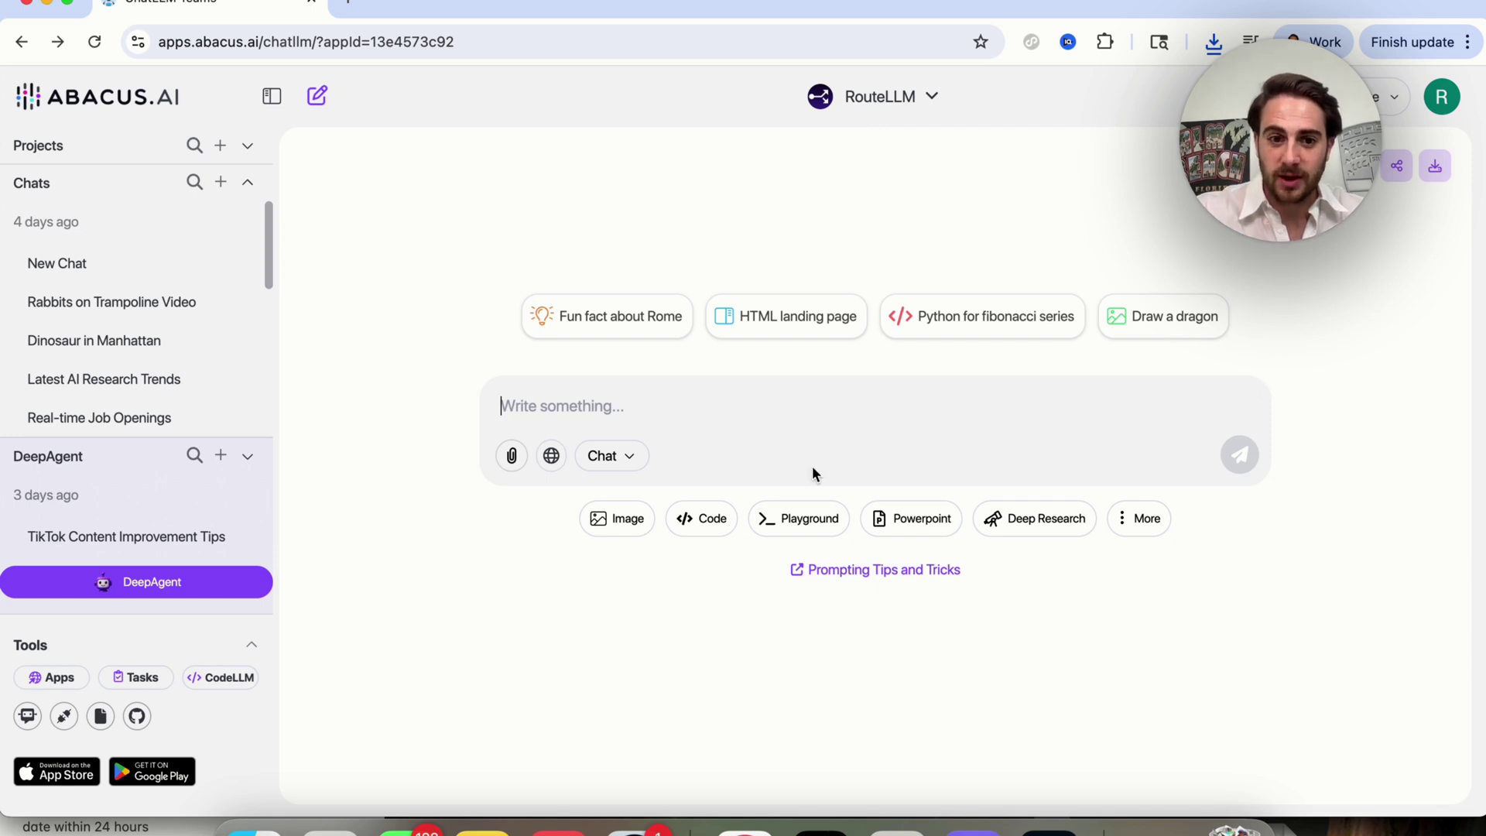
- Preview the Image tool's model list, cancel it, view More tools, then show the custom bots
left_click(628, 521)
left_click(644, 300)
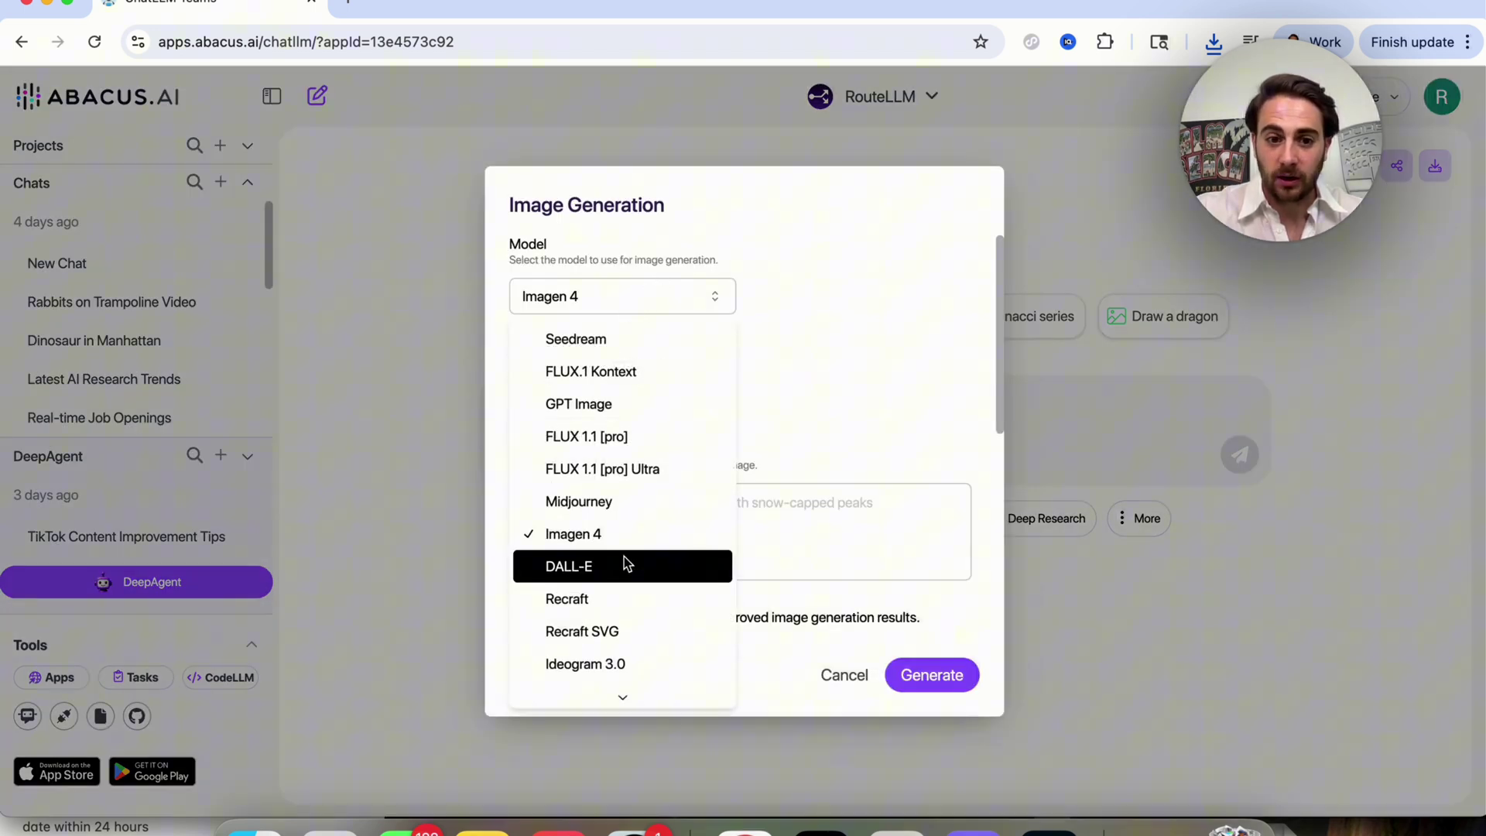
scroll(624, 564, "down", 2)
scroll(624, 565, "up", 2)
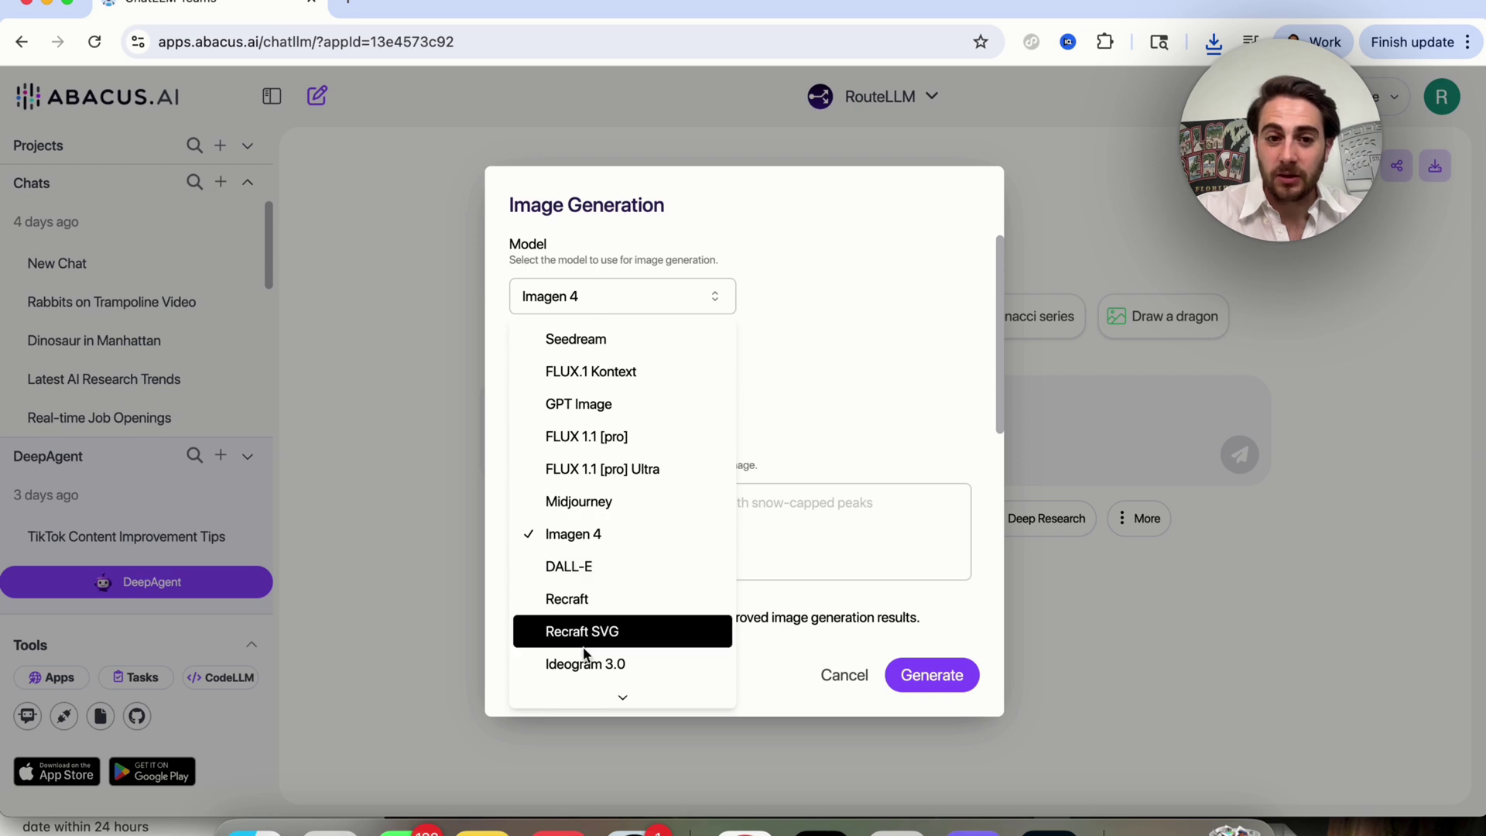
left_click(359, 524)
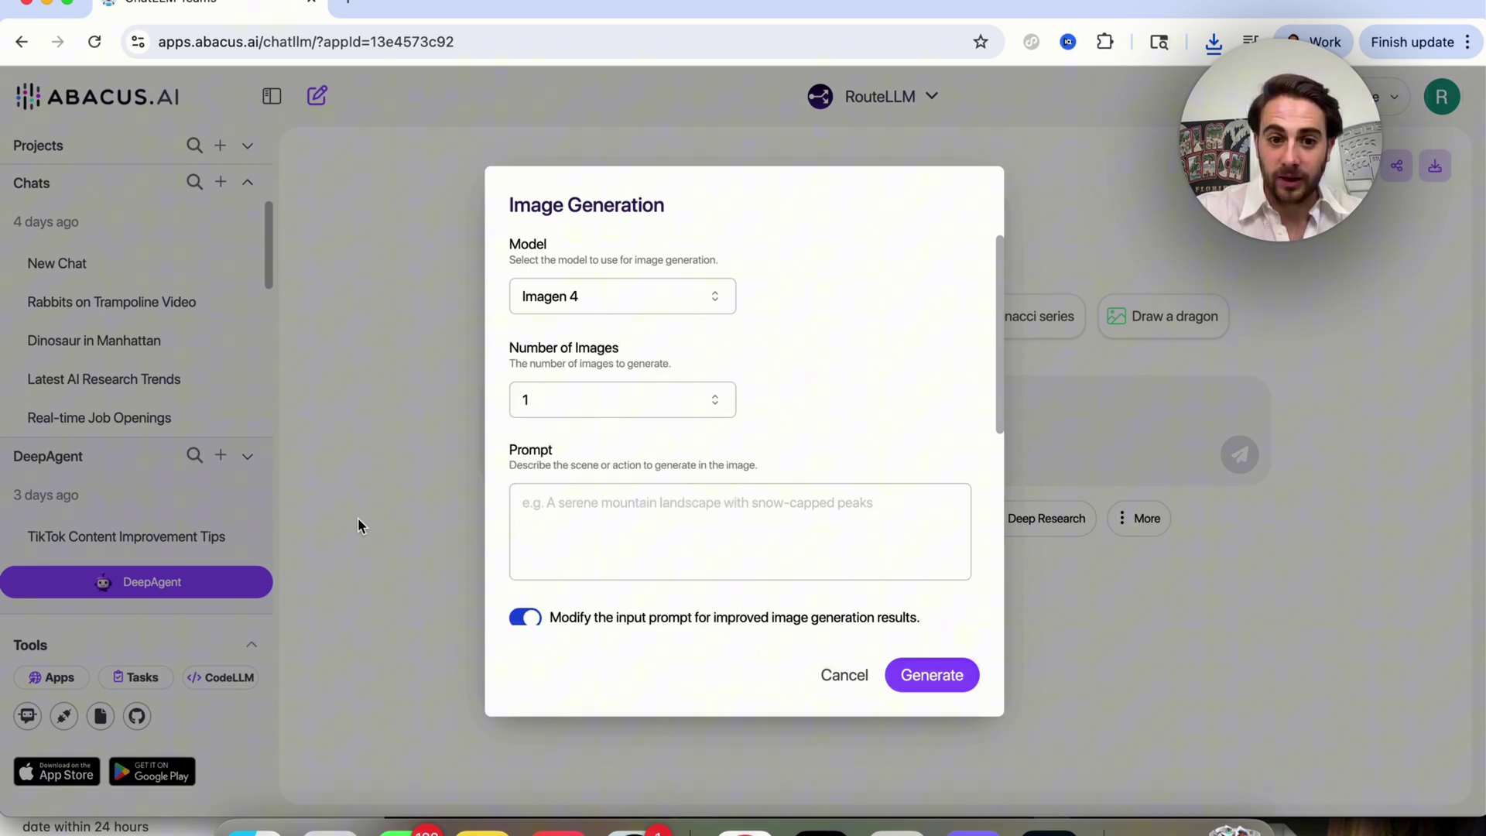
left_click(841, 678)
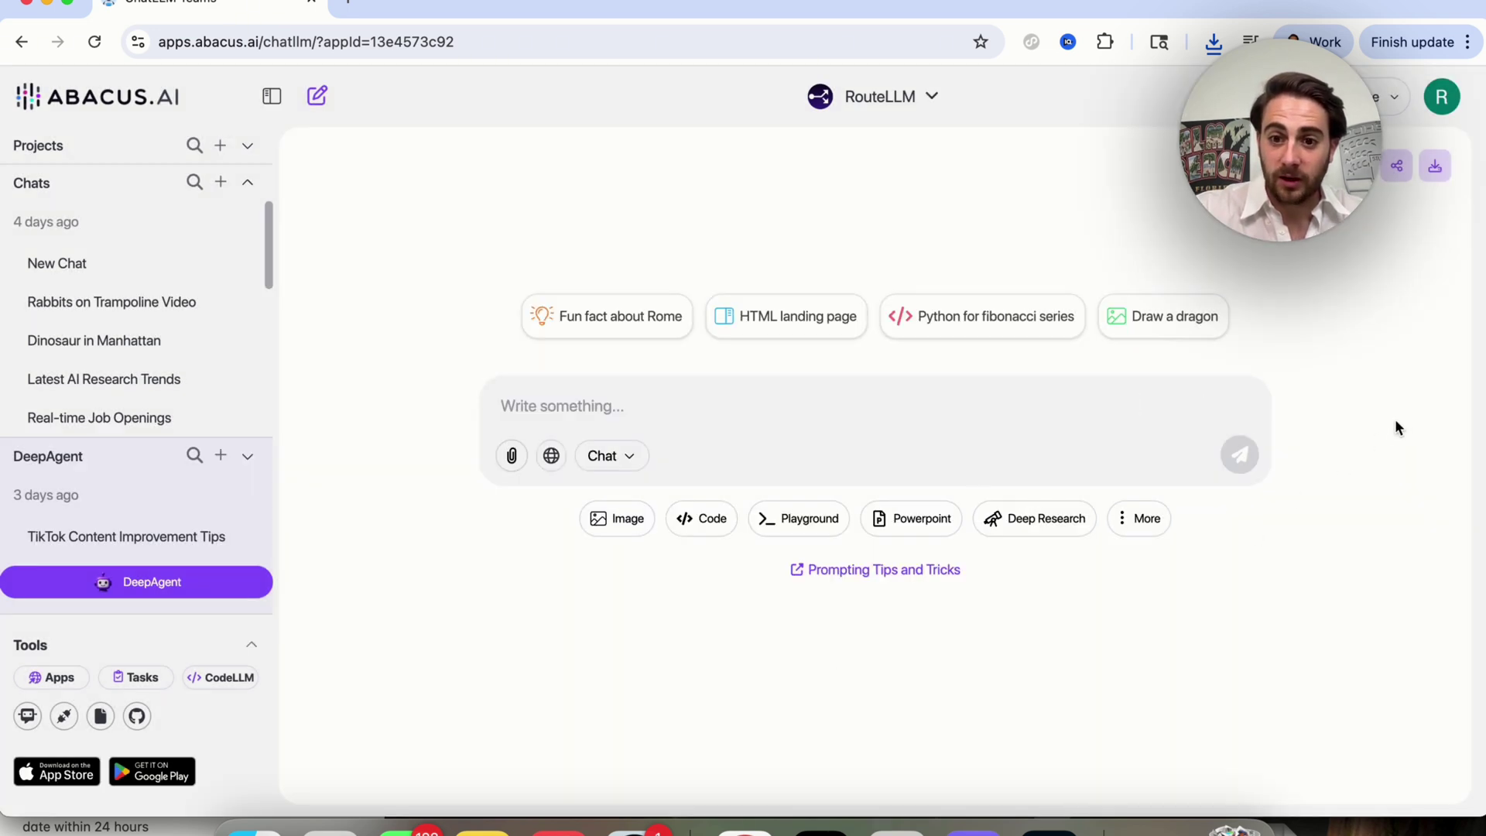
left_click(1150, 518)
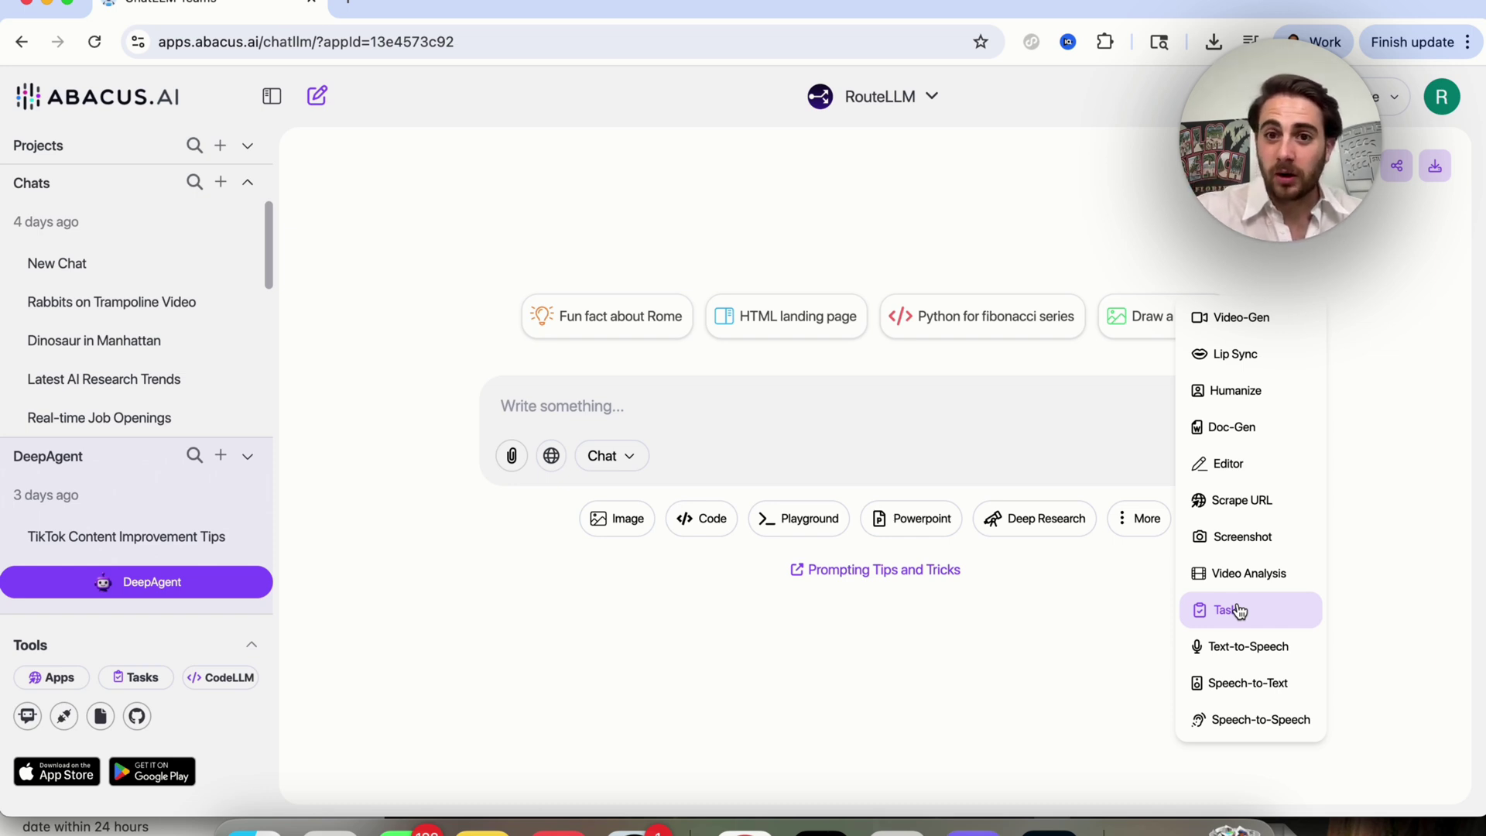
left_click(888, 99)
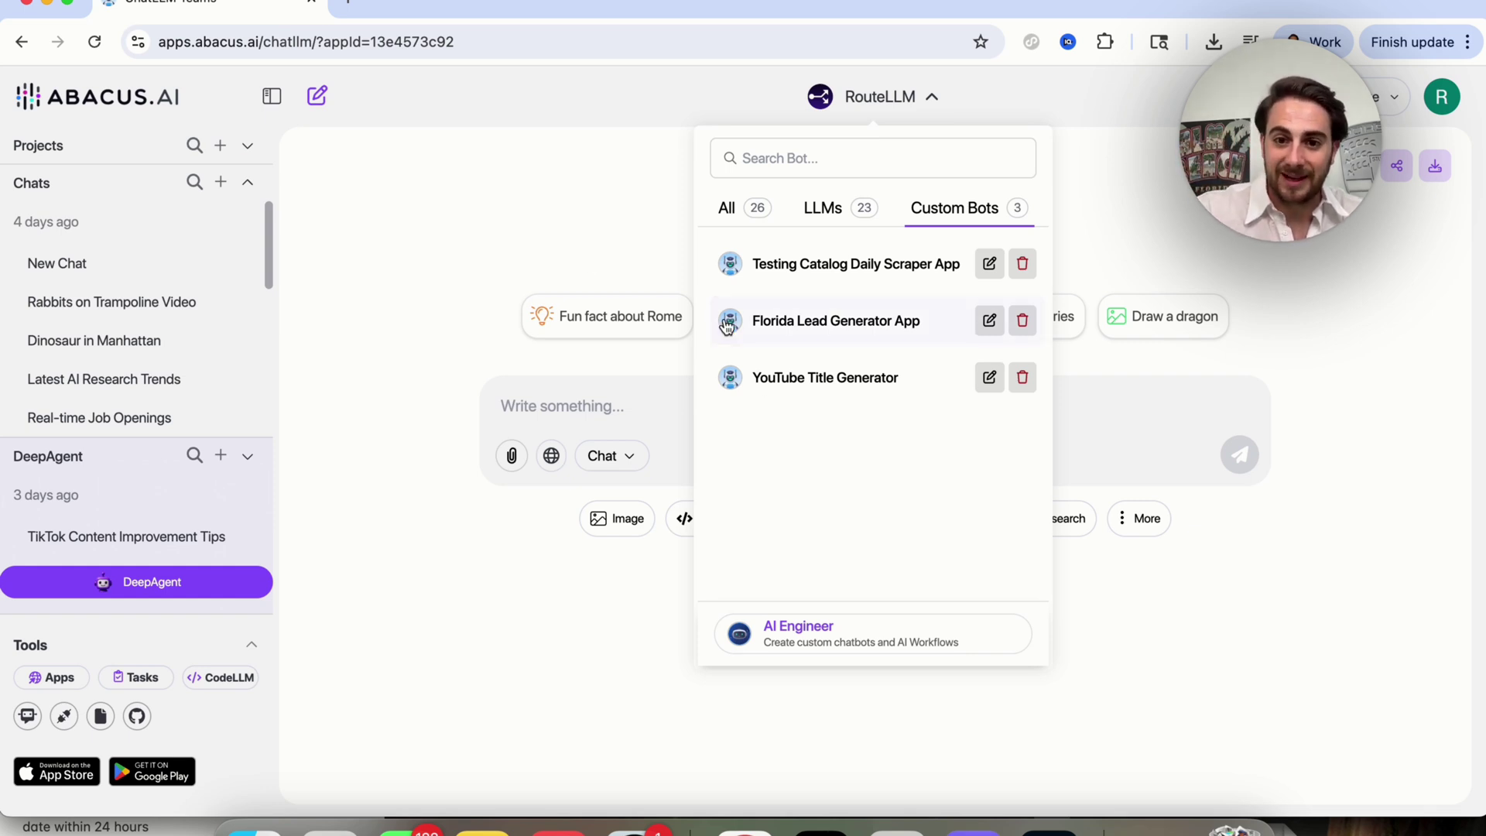
- Close the custom bots list, preview the chat mode choices, then show the More tools list
left_click(538, 211)
left_click(631, 458)
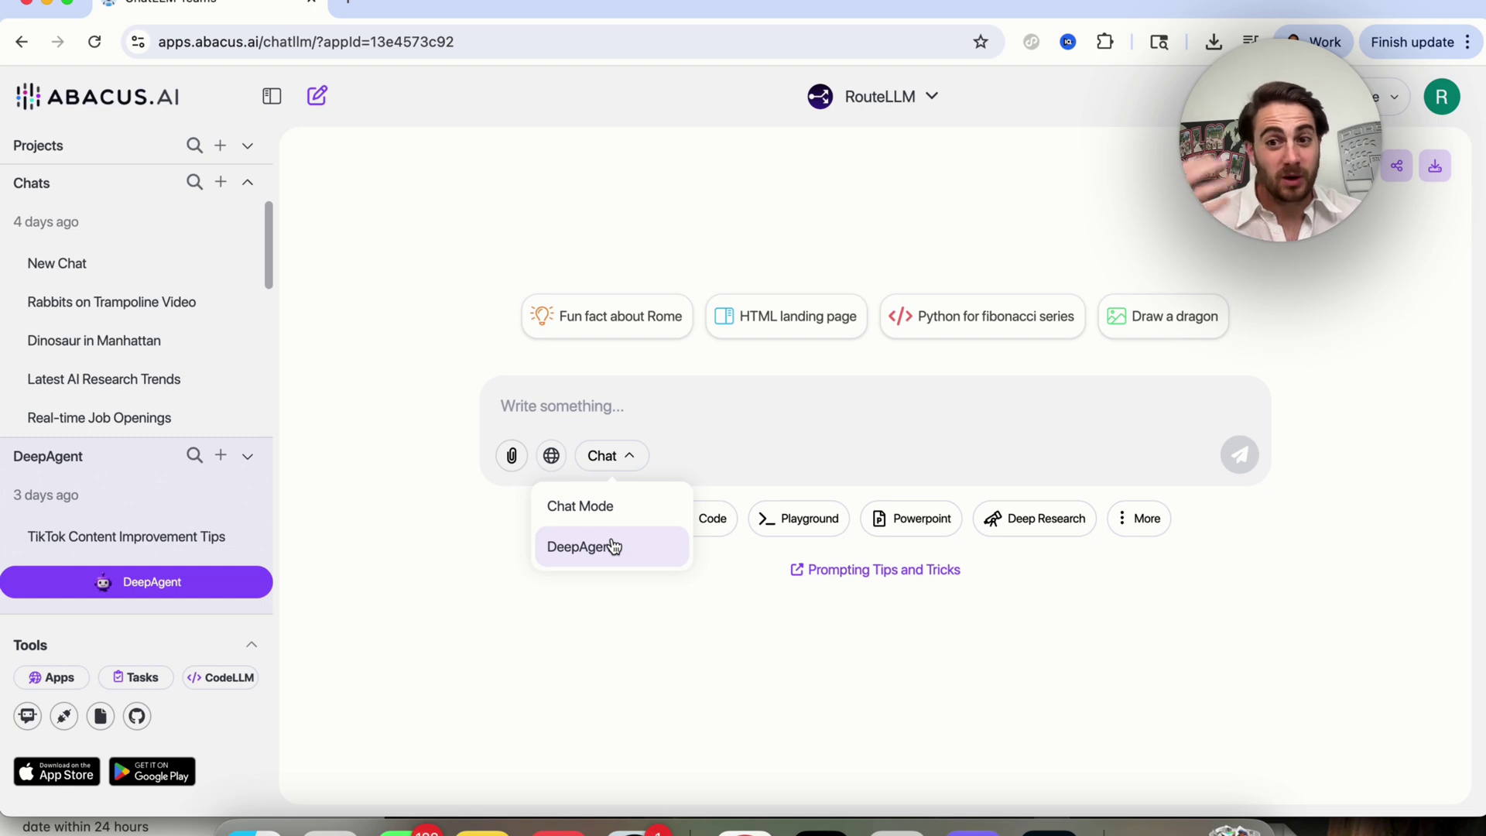
left_click(812, 688)
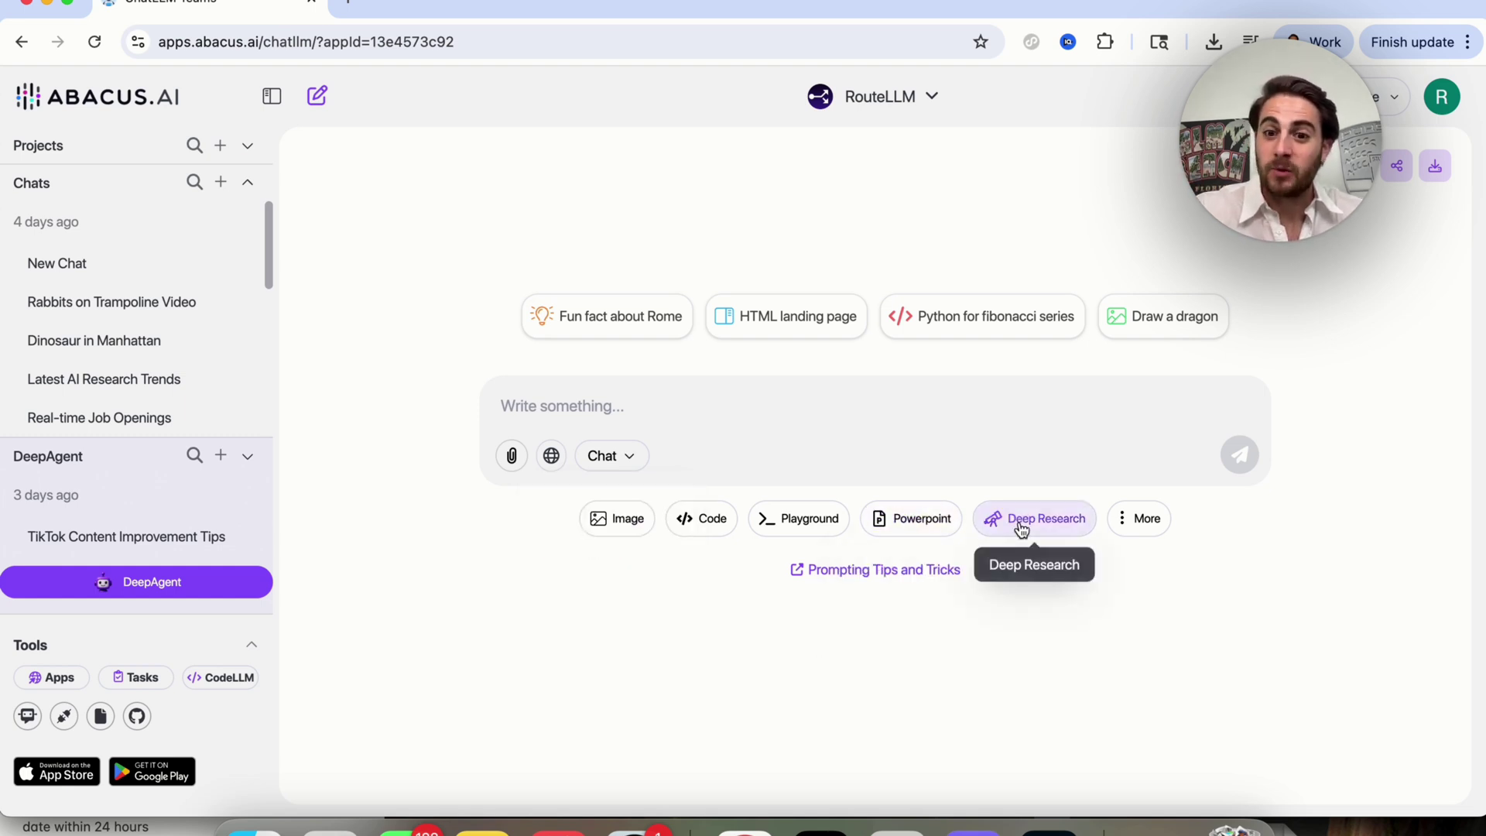
left_click(1145, 519)
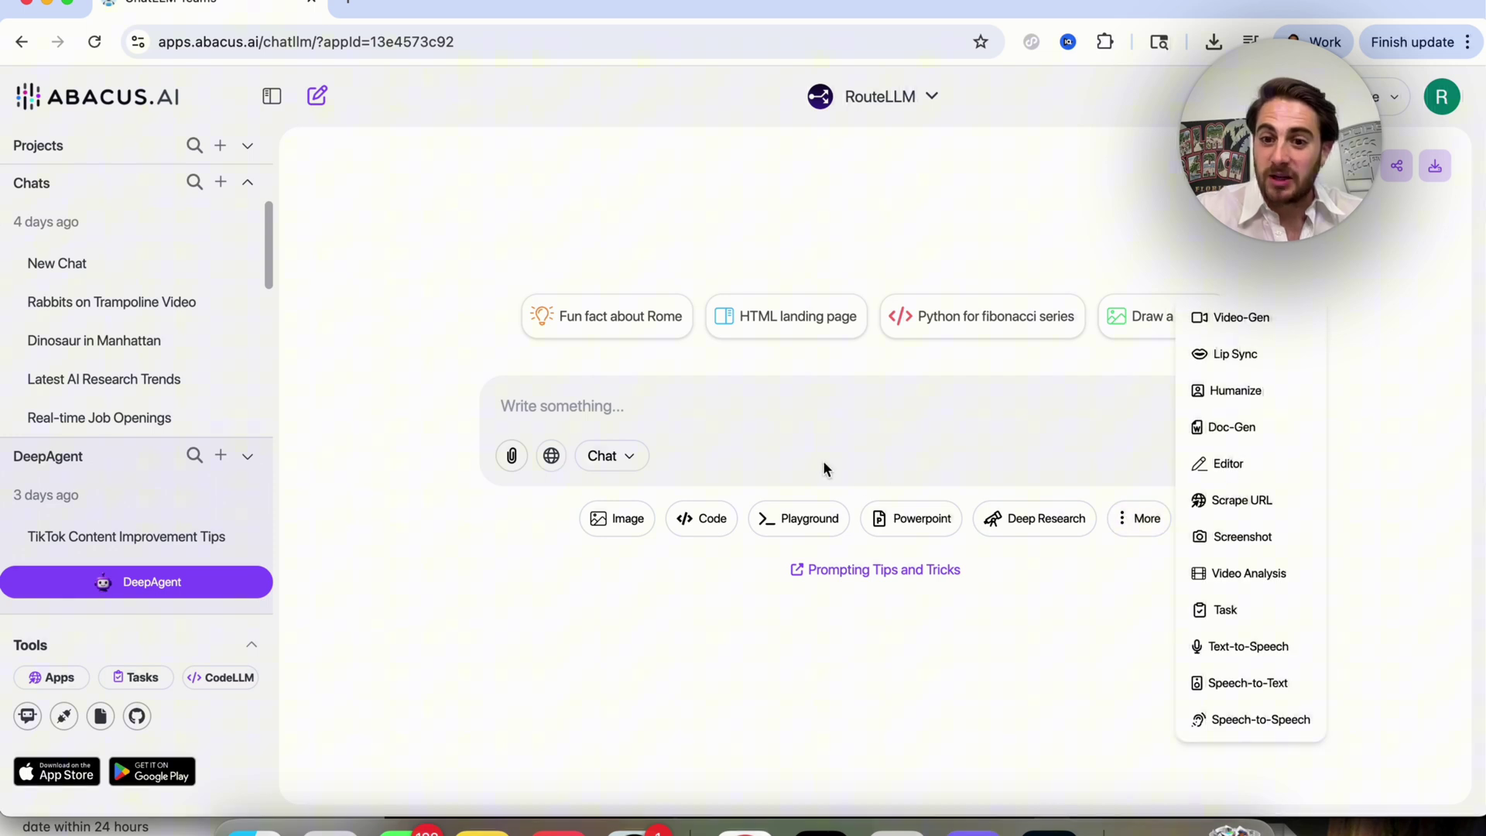